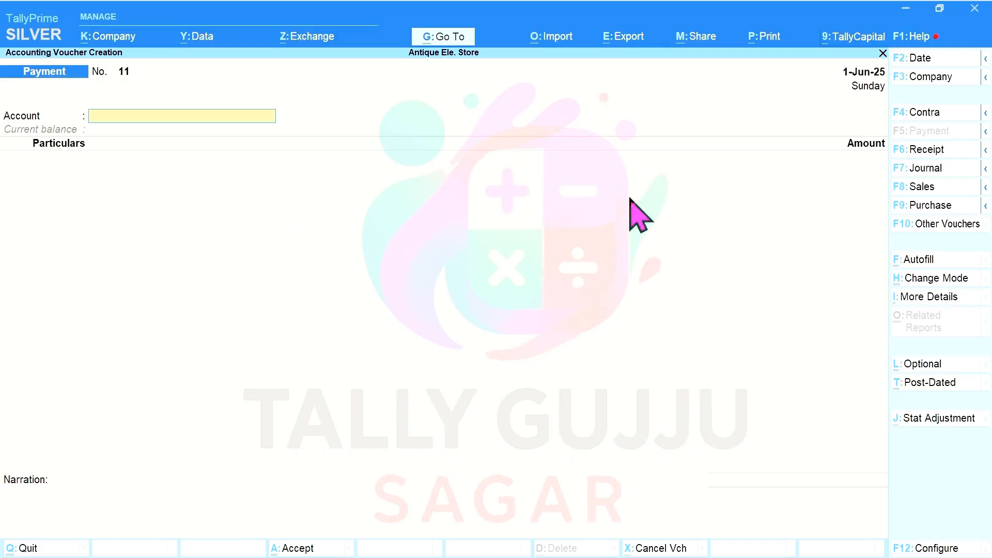
Start a sales voucher and check the first practice transaction in CREDIT NOTE PART-2.pdf.
left_click(922, 188)
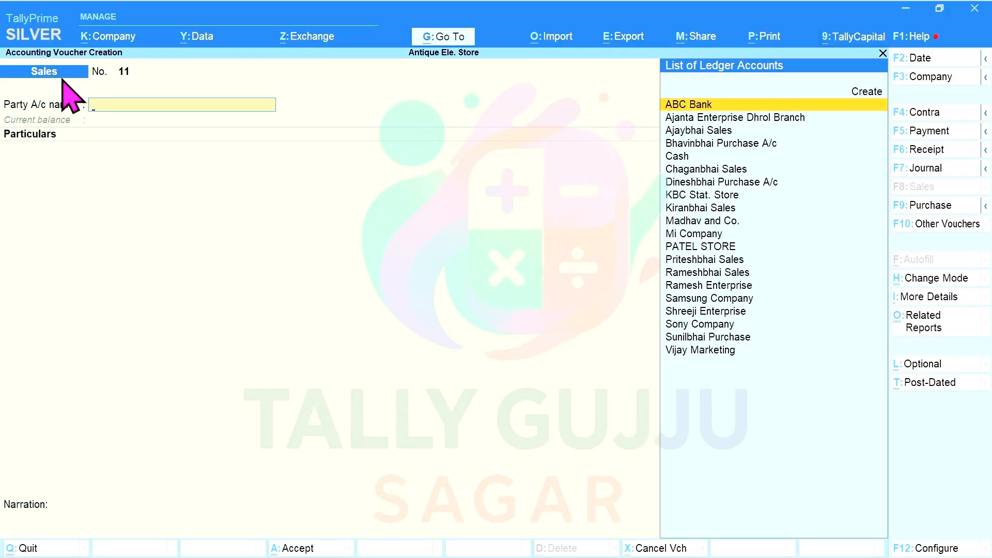
key("alt+Tab")
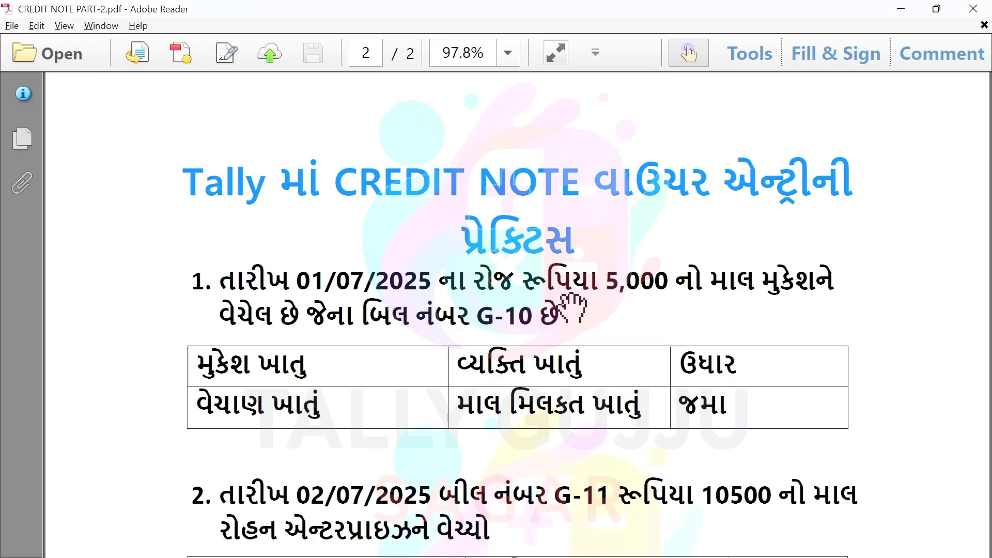
key("alt+Tab")
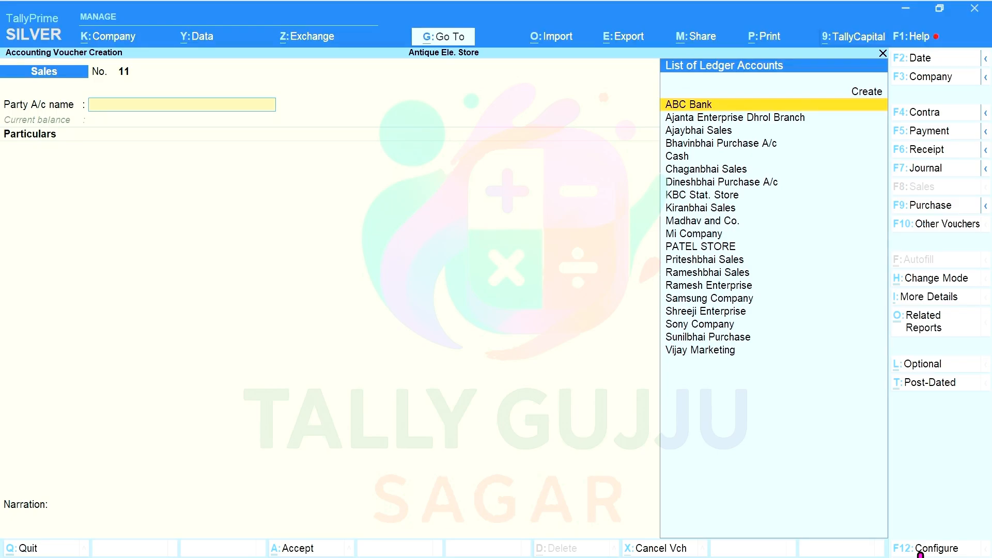
Open the sales voucher configuration and set Show more configurations to Yes.
left_click(920, 551)
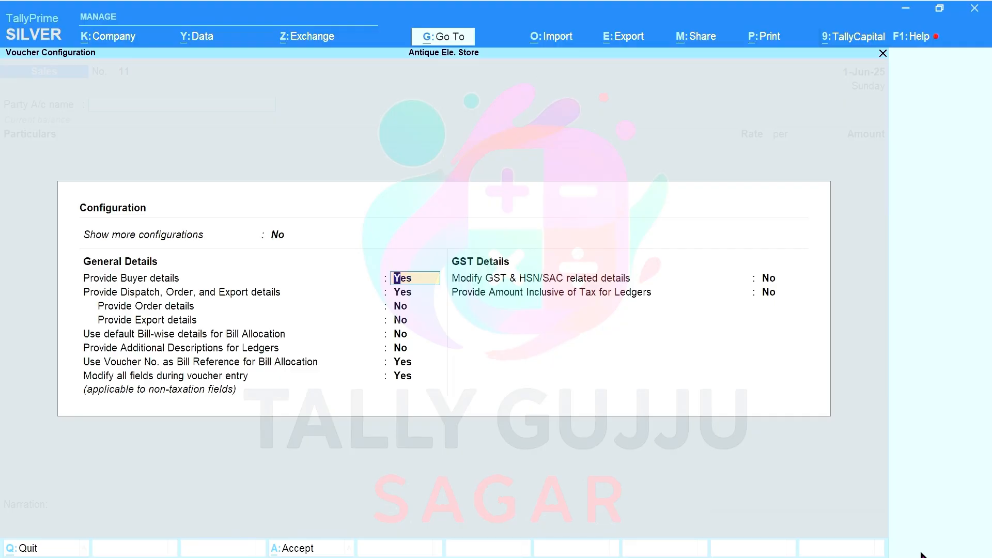
key("Down")
key("Down")
key("Down")
key("Down")
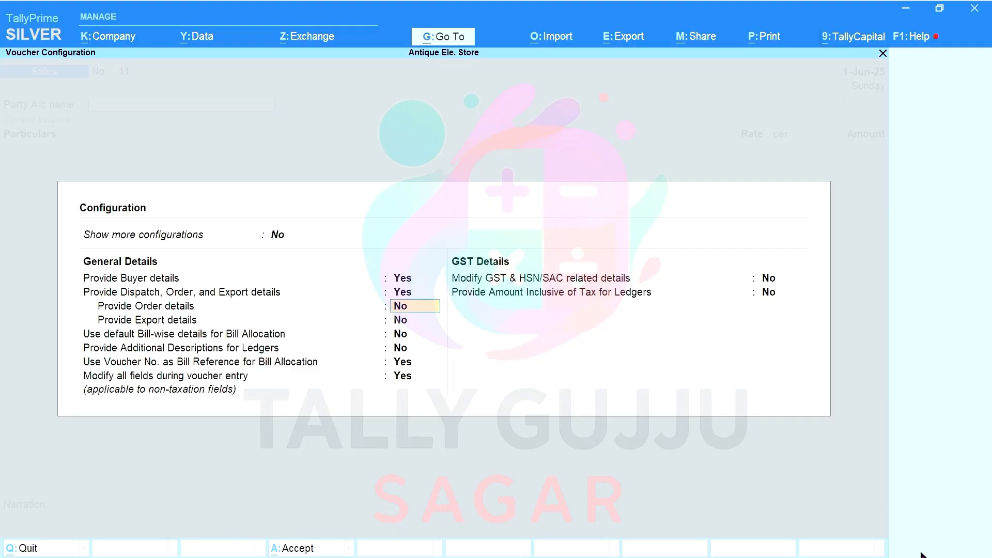
key("Down")
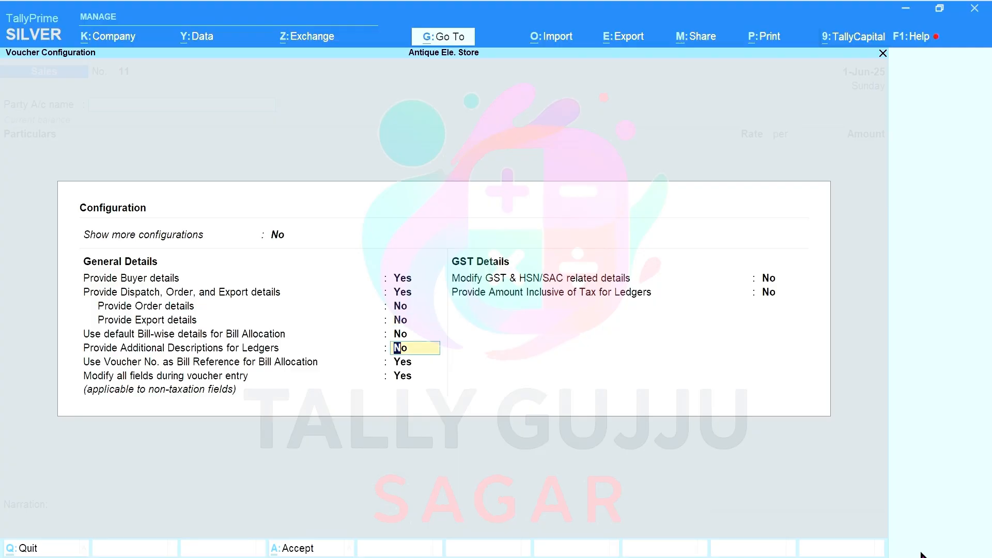
key("Up")
key("Up")
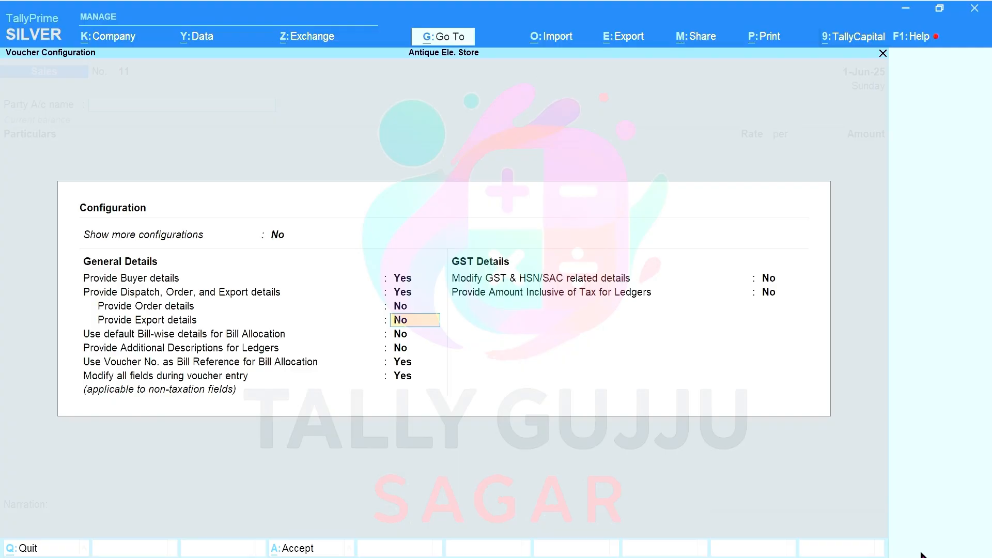
key("t")
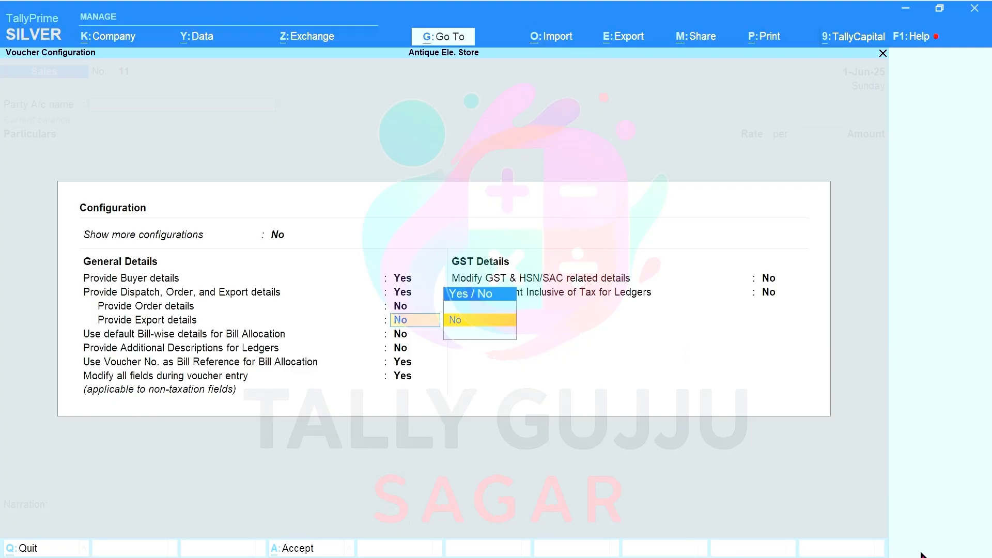
key("Return")
key("Up")
key("Up")
key("Up")
key("Up")
key("Up")
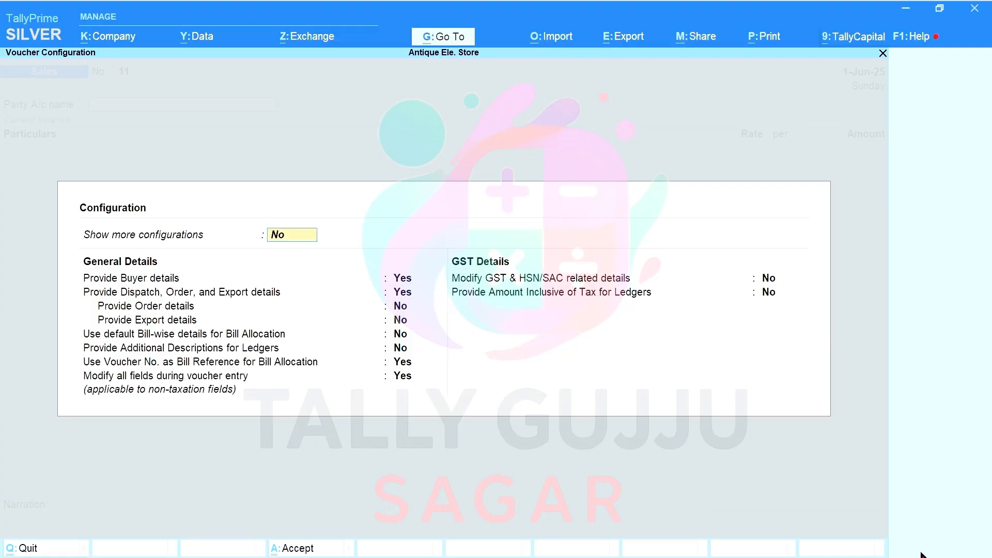
type("y")
key("Return")
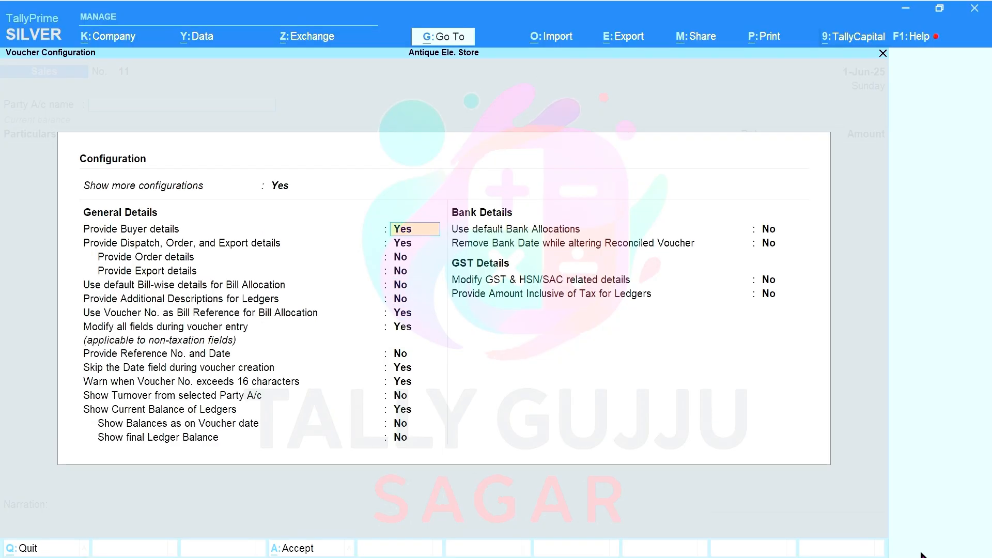
Set Provide Reference No. and Date to Yes, leave the other options as they are, and accept the configuration.
key("Return")
key("Return")
key("Return")
key("Return")
key("Return")
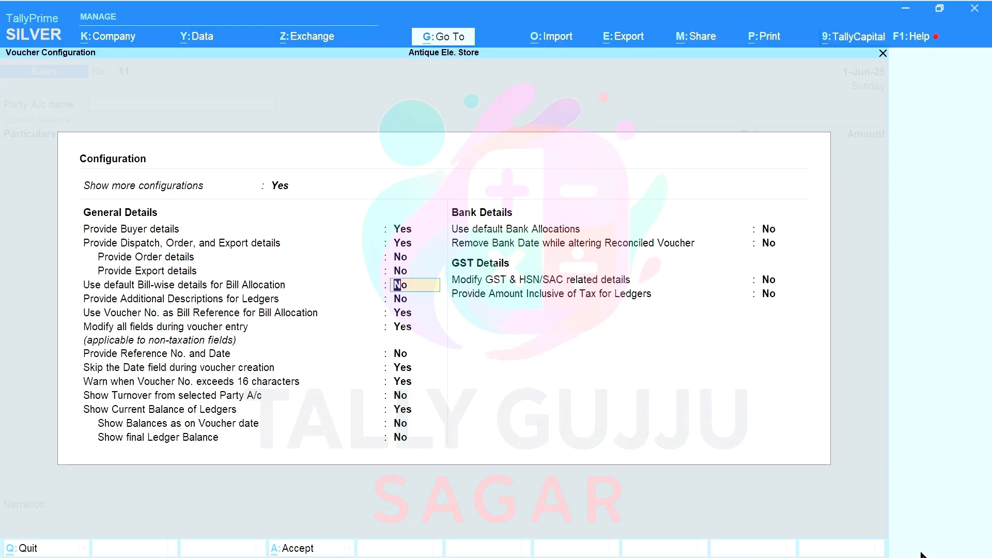
key("Return")
key("Return")
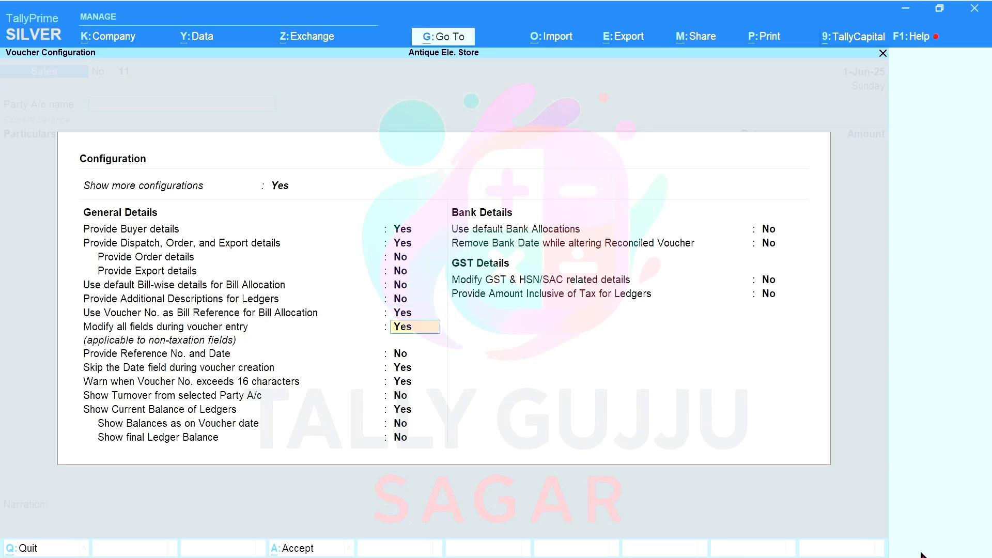
key("Return")
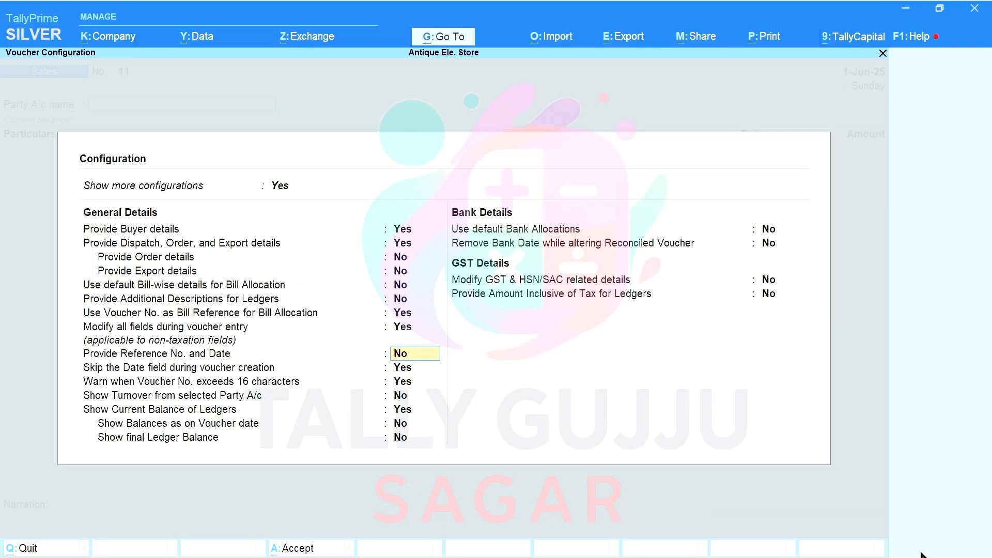
type("y")
key("Return")
key("ctrl+a")
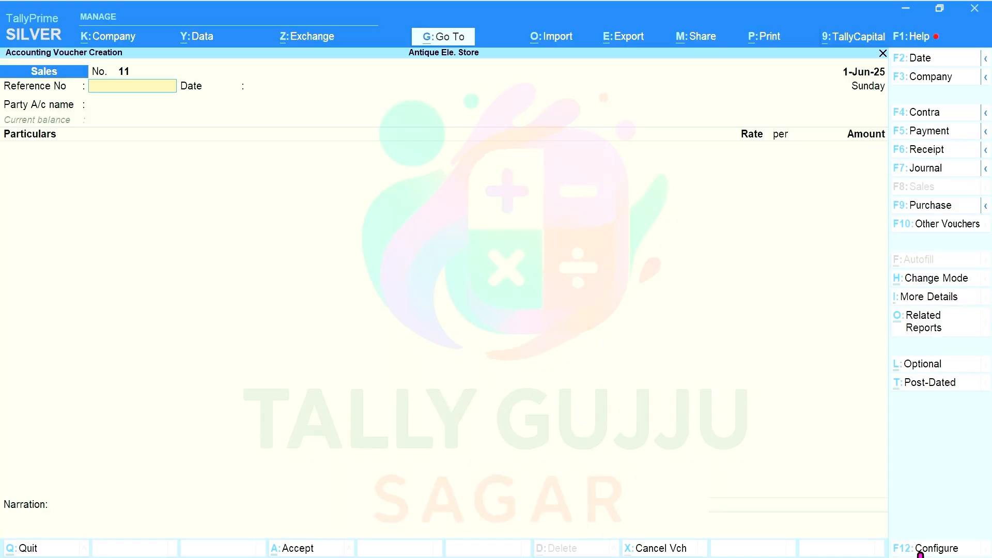
Look up the first transaction's bill number in the PDF and enter G-10 as the sales voucher's reference number.
key("alt+Tab")
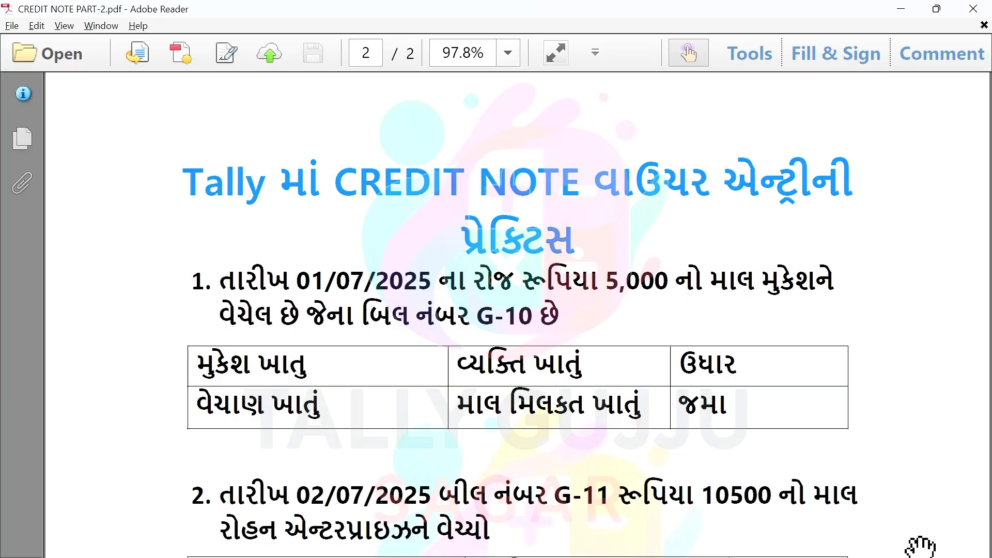
key("alt+Tab")
type("g")
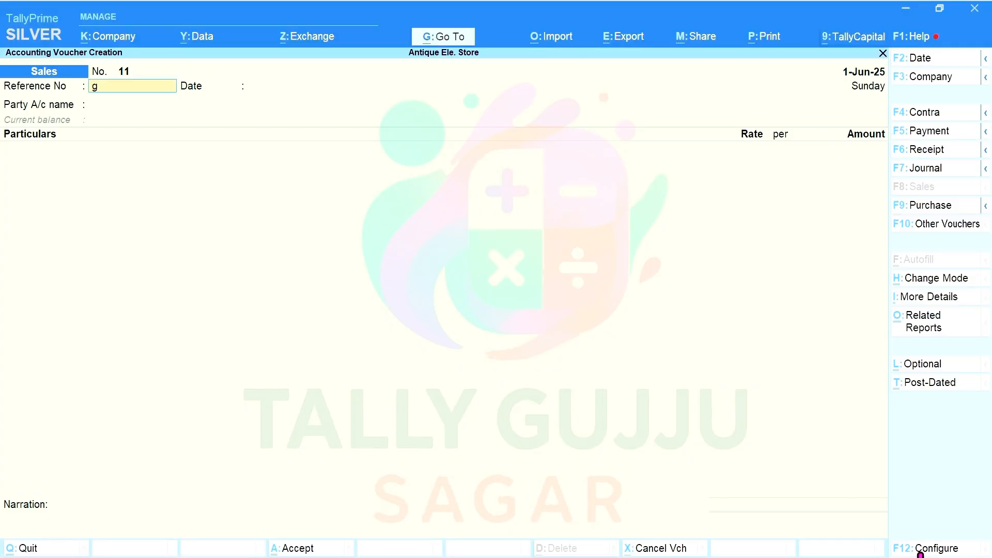
key("BackSpace")
type("G-10")
key("Return")
Check the transaction date in the PDF and set both the voucher date and the reference date to 1-Jul-25.
key("alt+Tab")
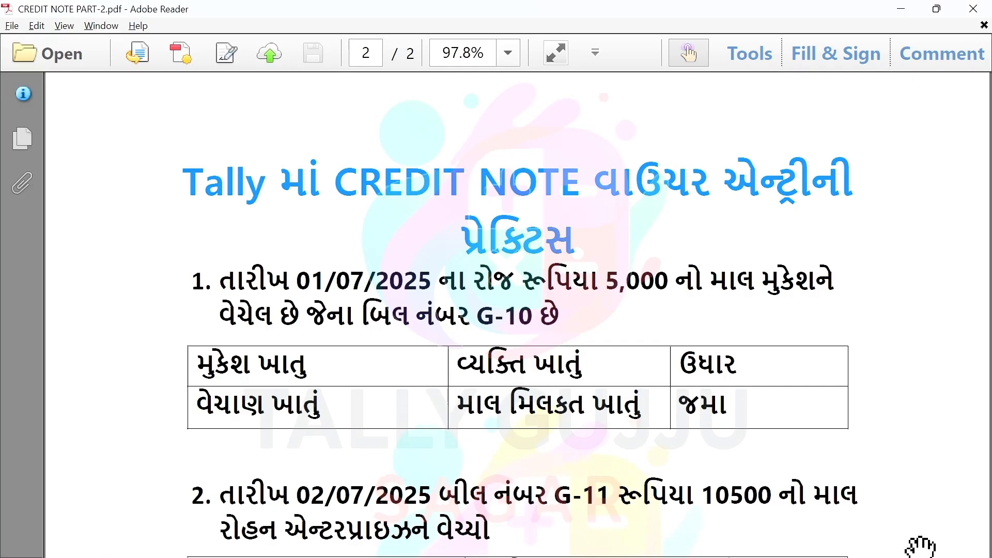
key("alt+Tab")
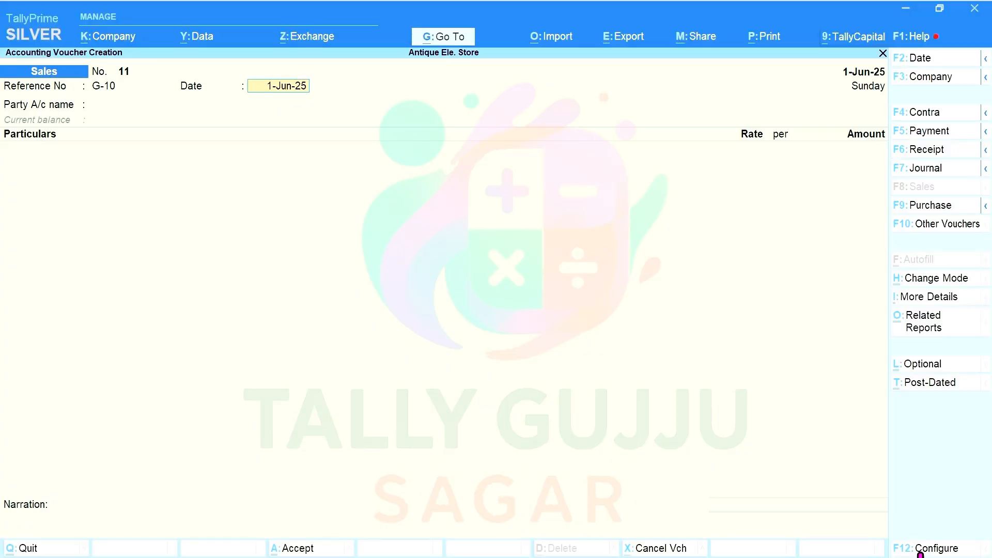
left_click(921, 59)
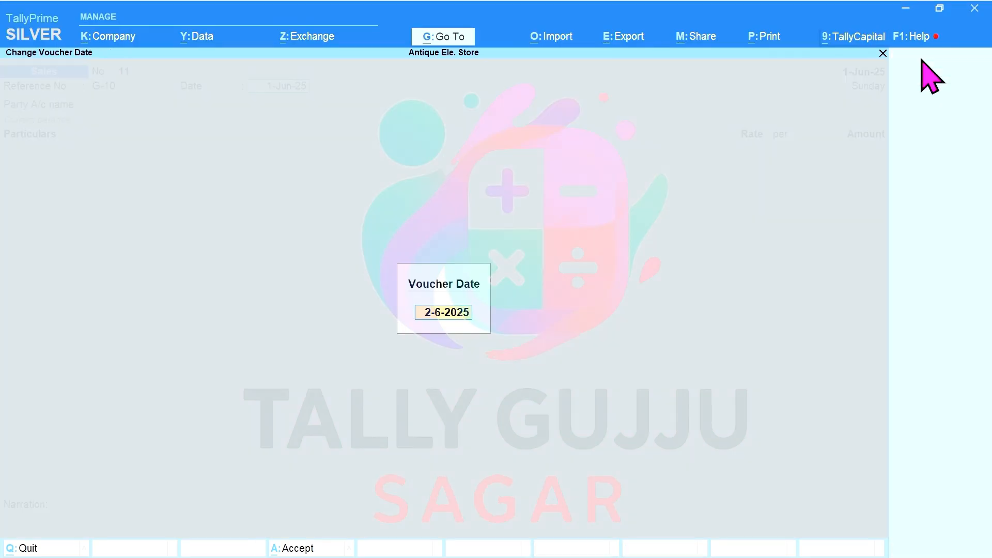
type("1.7.25")
key("Return")
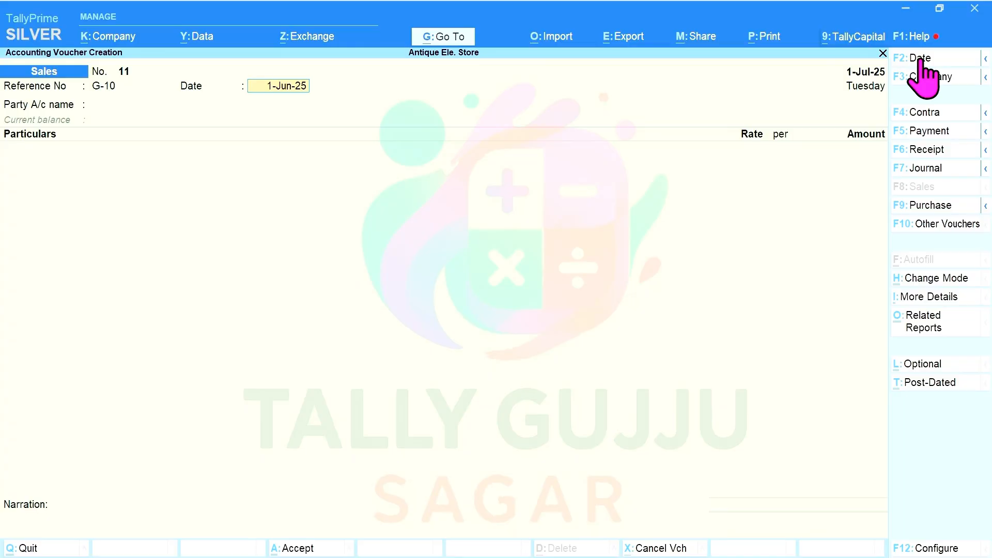
type("1.7.25")
key("Return")
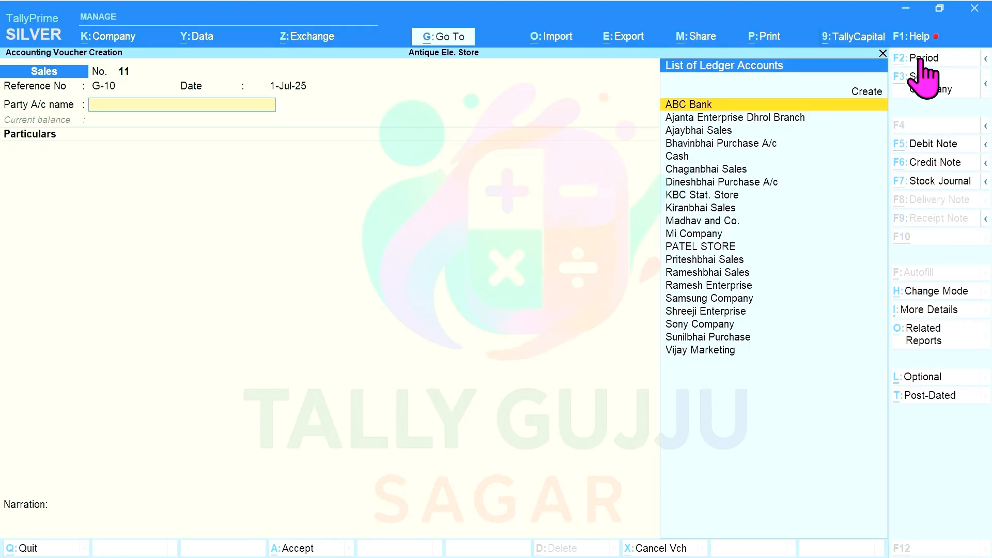
Check the buyer in the PDF and create a new party ledger named with the buyer's name followed by Sales.
key("alt+Tab")
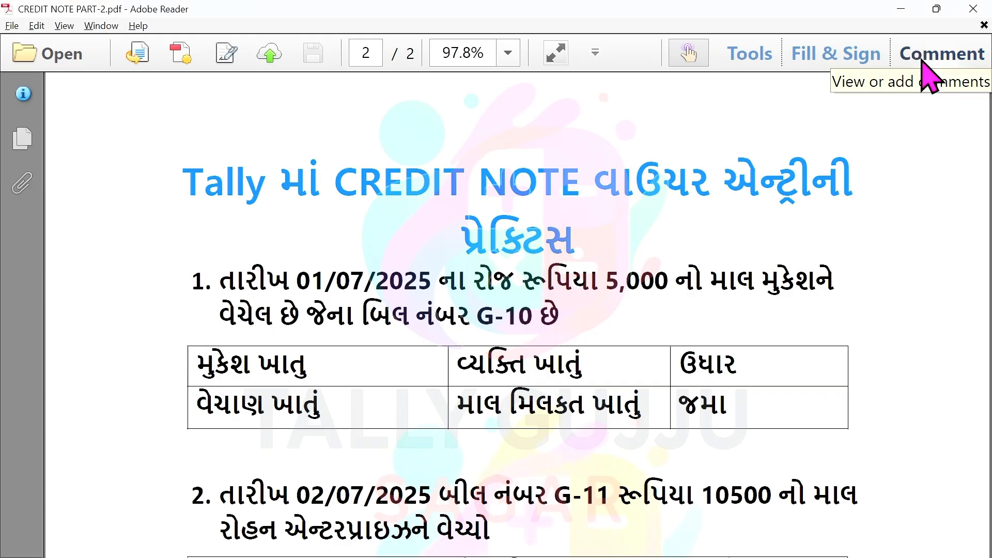
key("alt+Tab")
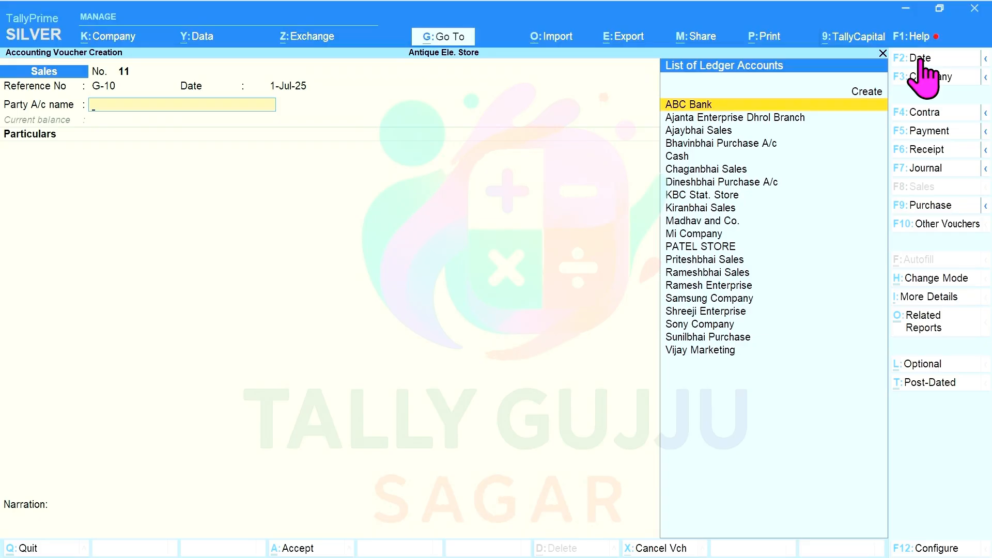
type("M")
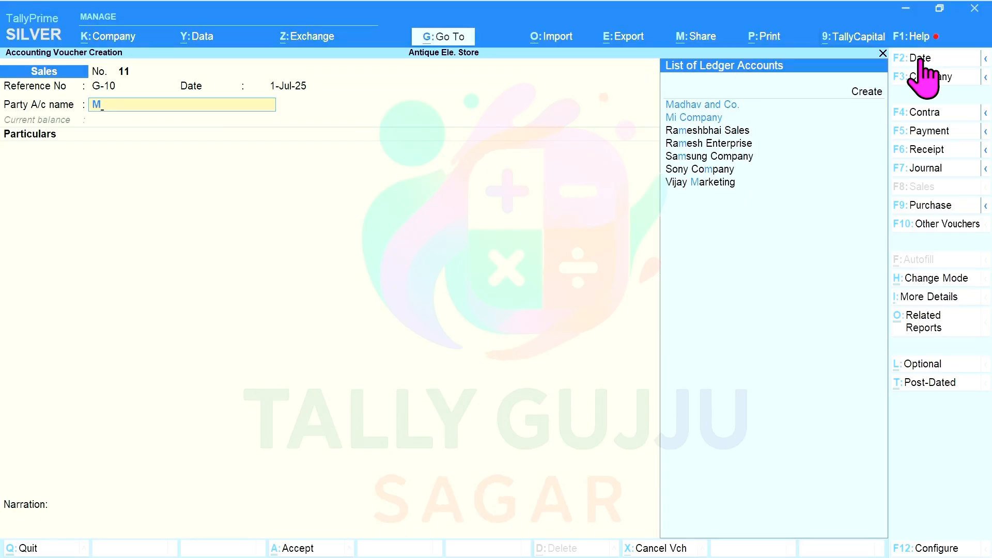
key("alt")
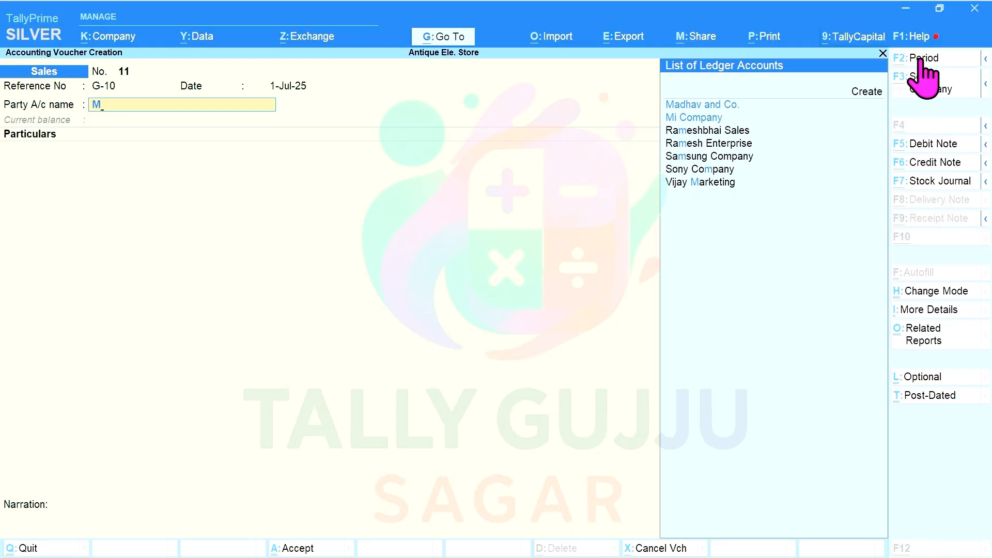
key("alt+c")
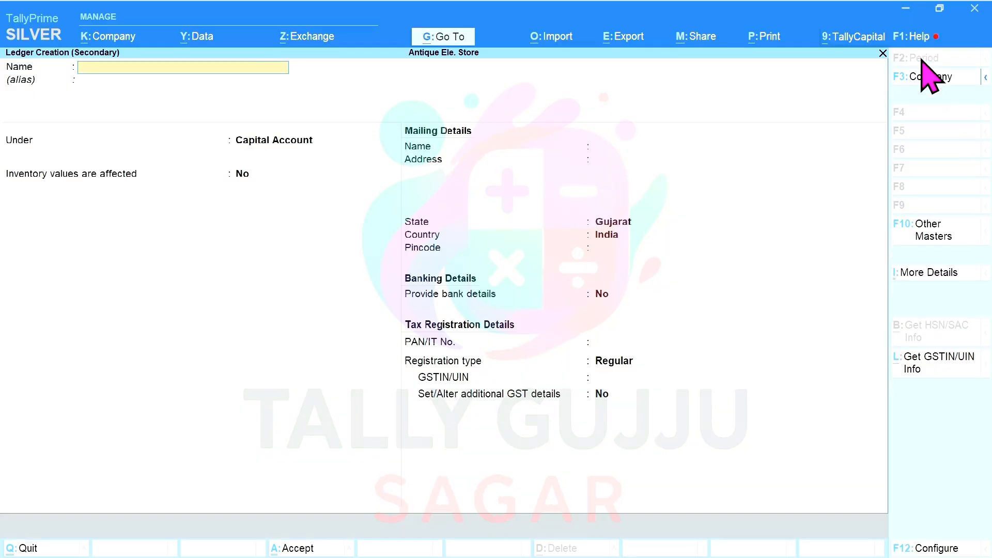
type("Mukeshbhai Sales")
key("Return")
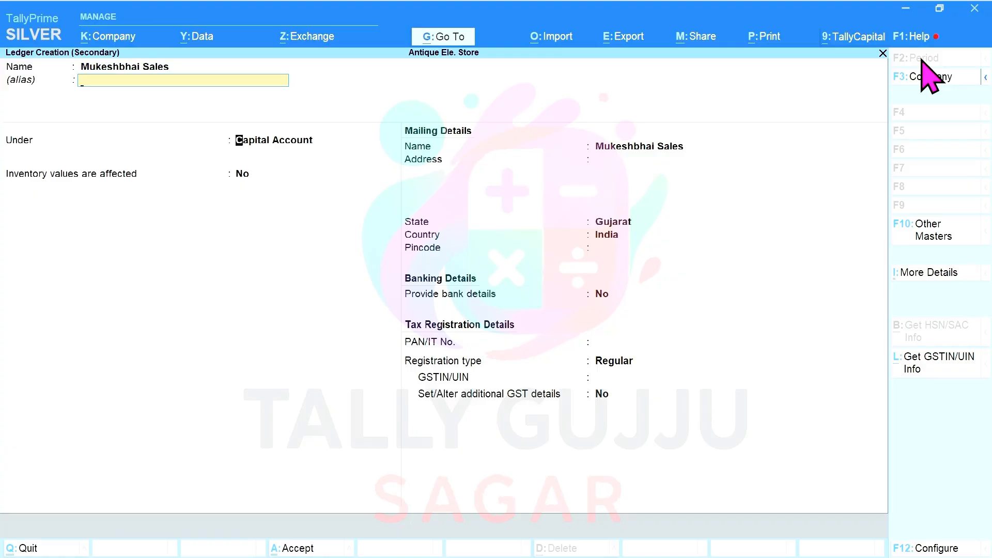
Leave the alias blank and place the new ledger under the Sundry Debtors group.
key("Return")
type("Su")
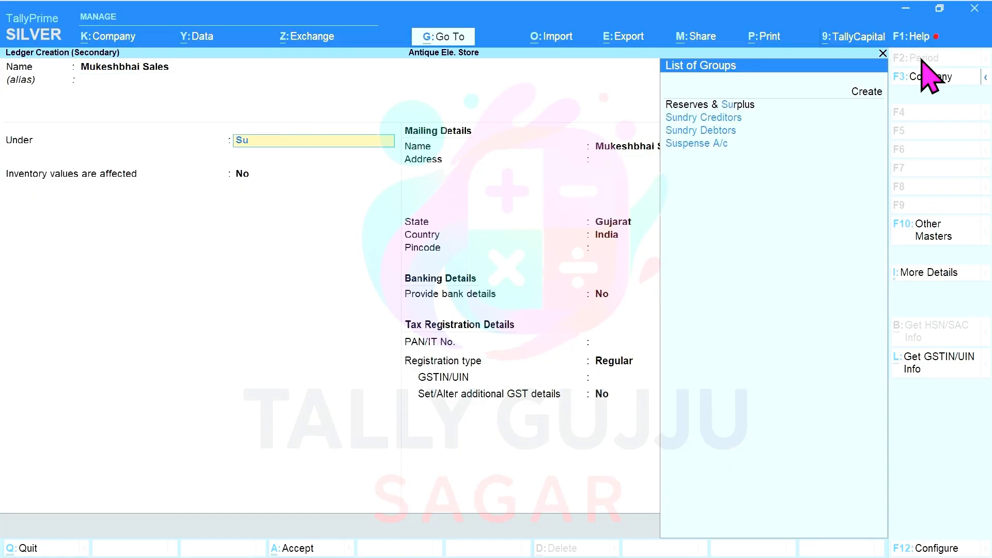
key("Down")
key("Down")
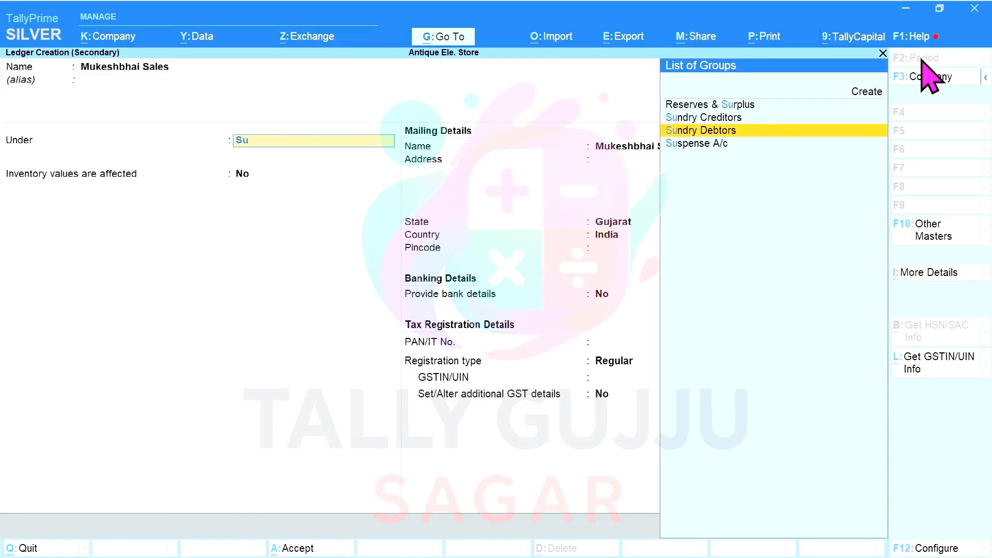
key("Return")
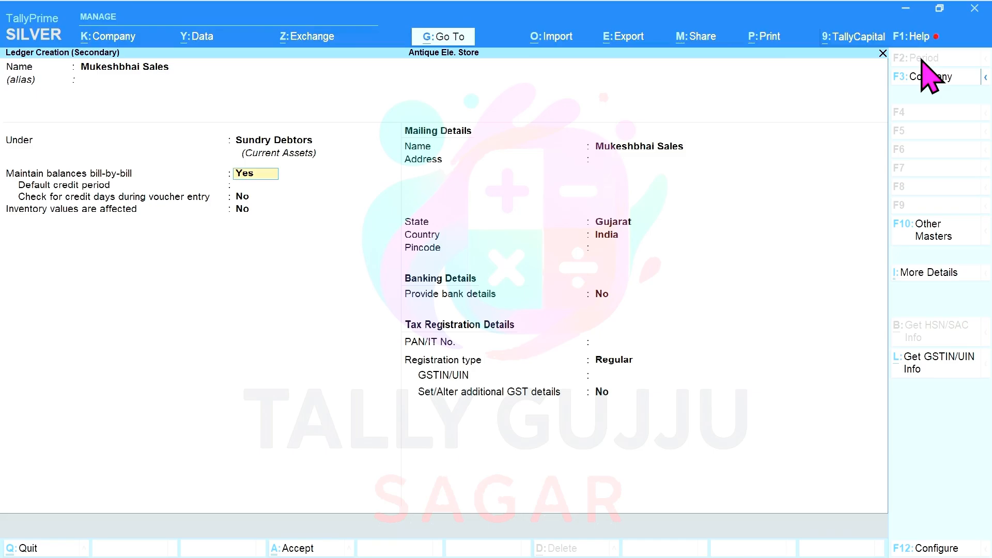
Keep the default bill-by-bill, mailing, banking and tax registration settings and save the new party ledger.
key("Return")
key("Return")
key("Return")
key("Return")
key("Return")
key("Return")
key("Return")
key("Return")
key("Return")
key("Return")
key("Return")
key("Return")
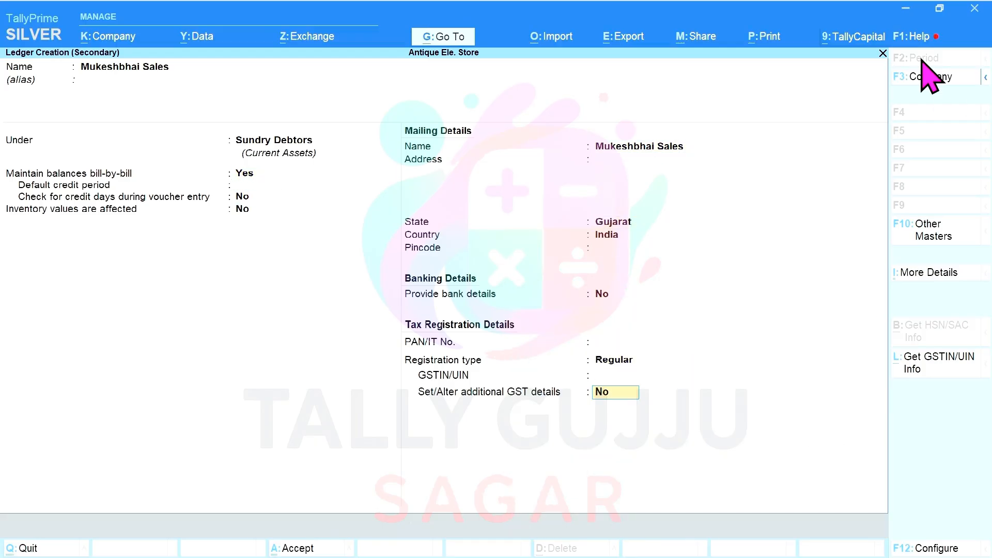
key("Return")
key("Return")
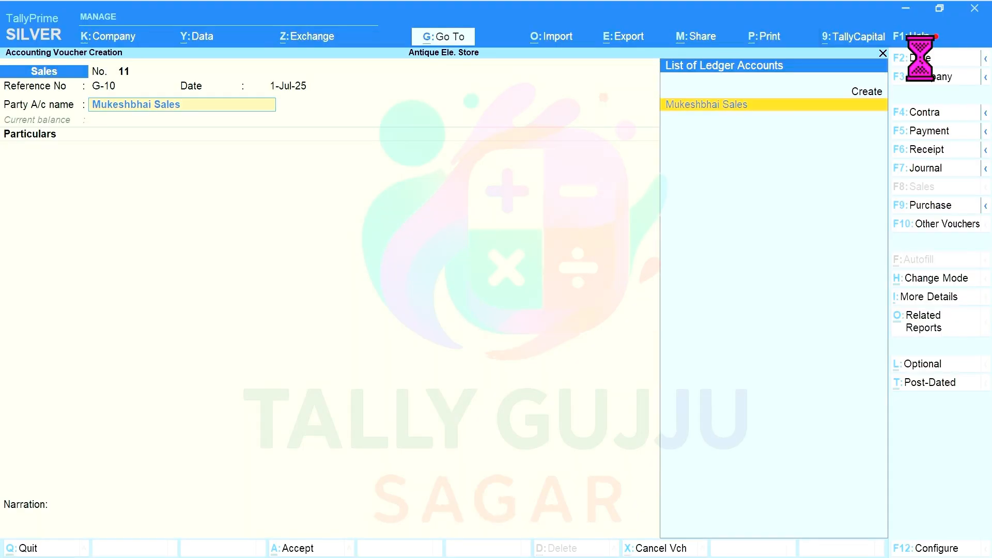
Use the new ledger as the voucher's party account and leave all dispatch details blank.
key("Return")
key("Return")
key("Return")
key("Return")
key("Return")
key("Return")
key("Return")
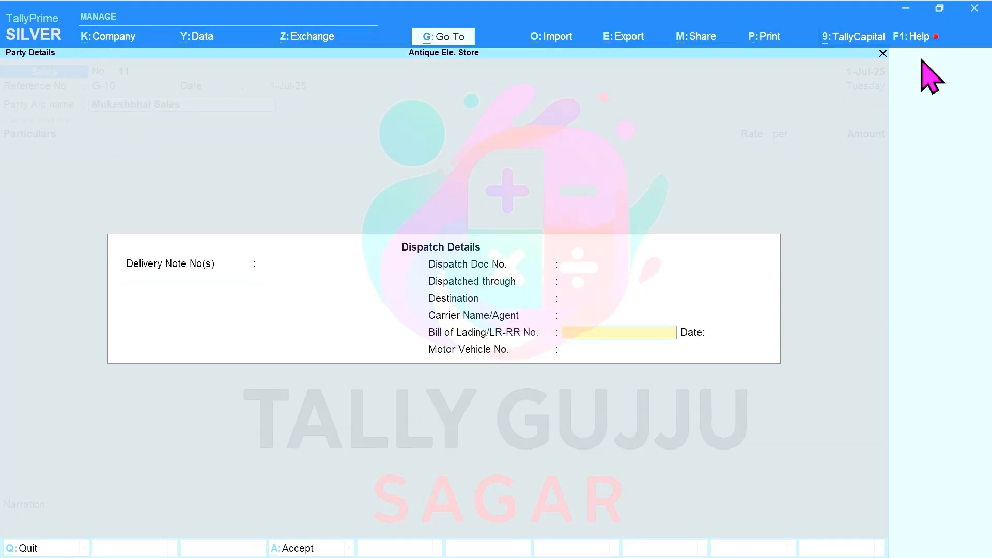
key("Return")
key("Return")
key("Return")
key("Return")
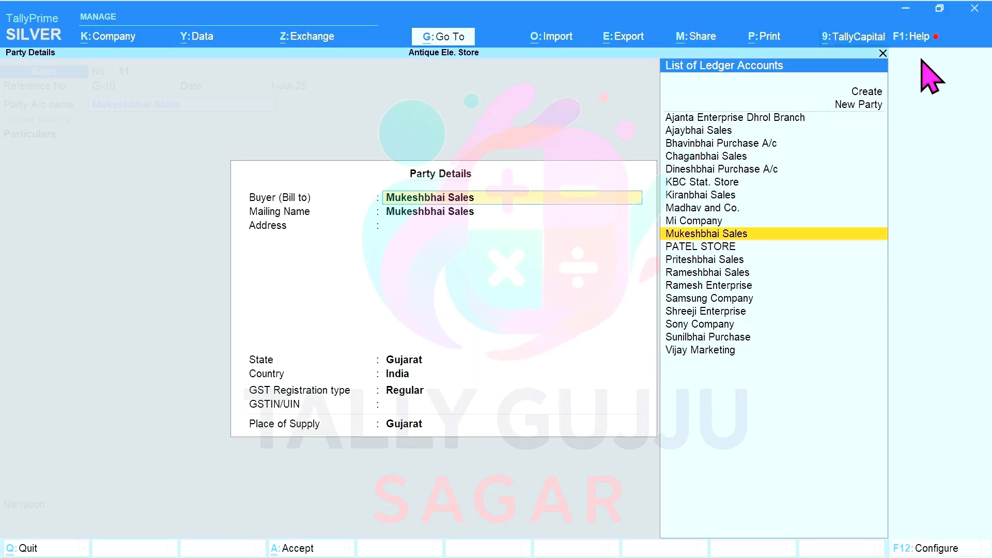
Accept the default buyer, mailing, GST registration and place of supply details for the party, leaving the GSTIN blank.
key("Return")
key("Return")
key("Return")
key("Return")
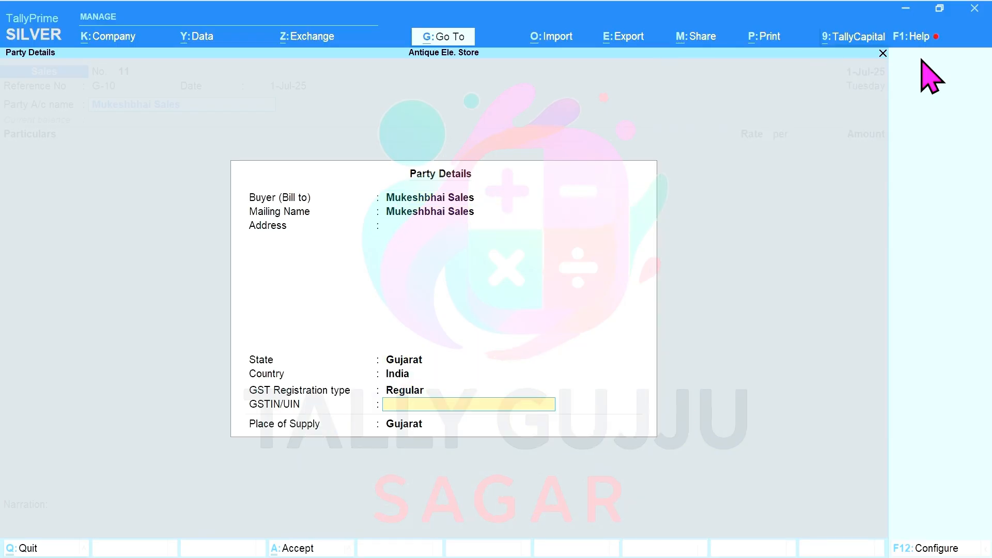
key("Return")
key("Return")
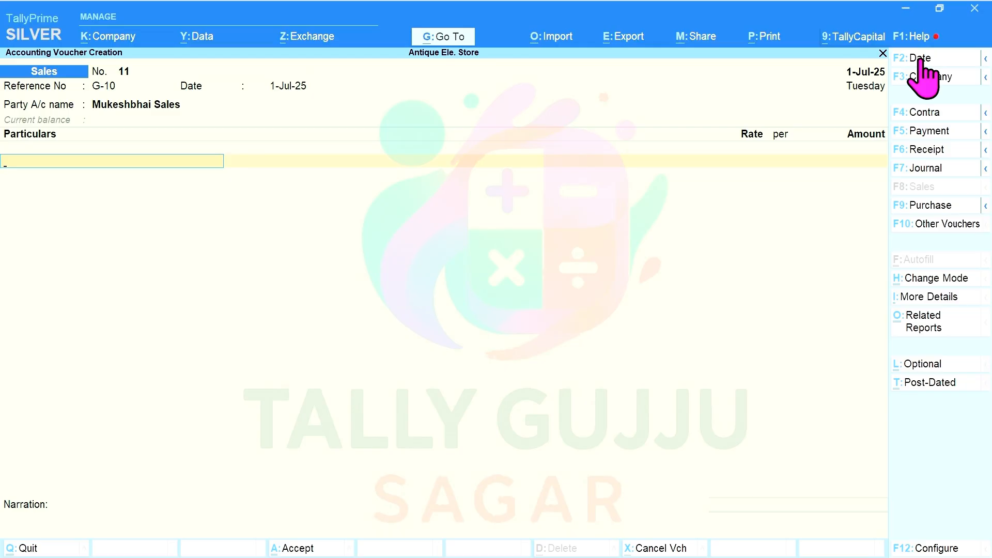
Choose Sales A/c as the particulars ledger, check the sale amount in the PDF and enter 5000.
type("Sal")
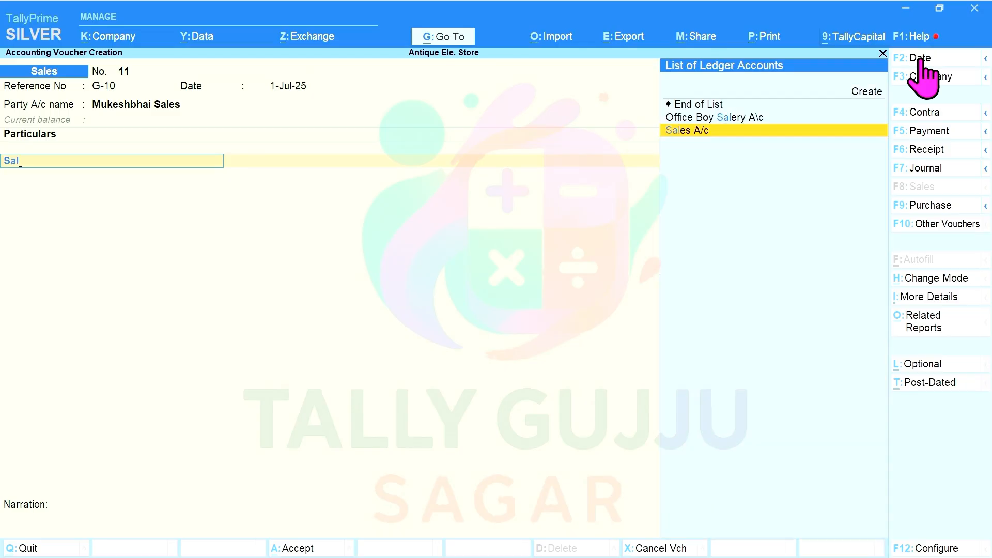
key("Return")
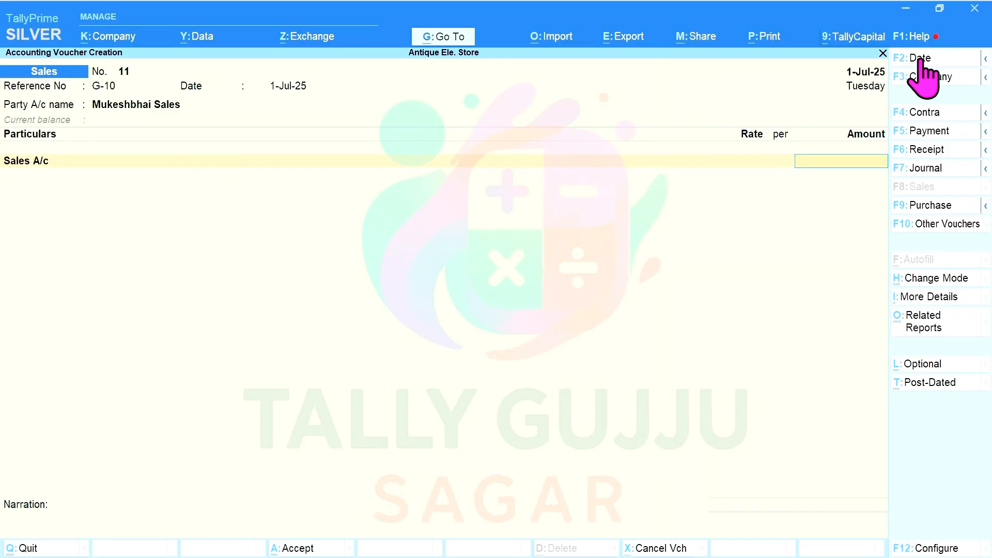
key("alt+Tab")
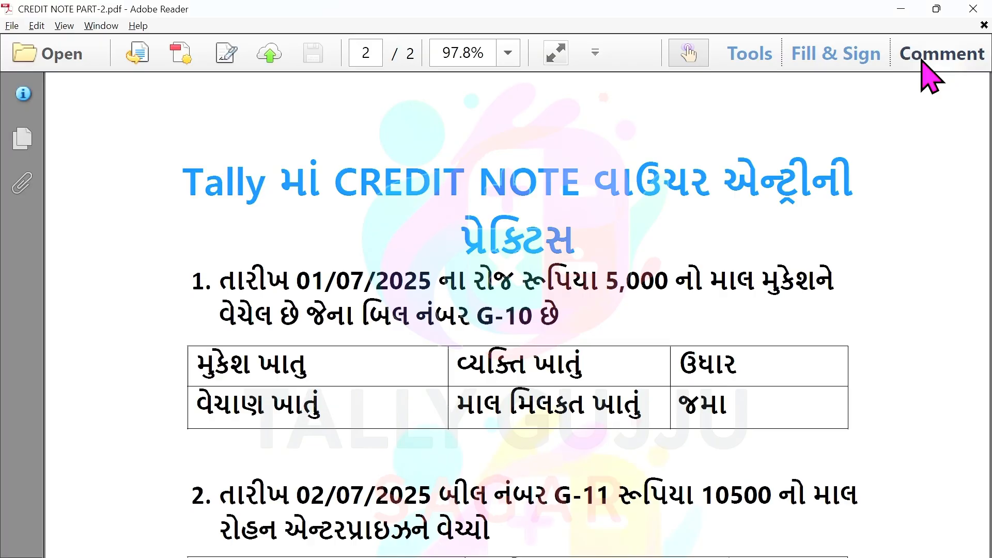
key("alt+Tab")
type("5000")
key("Return")
key("Return")
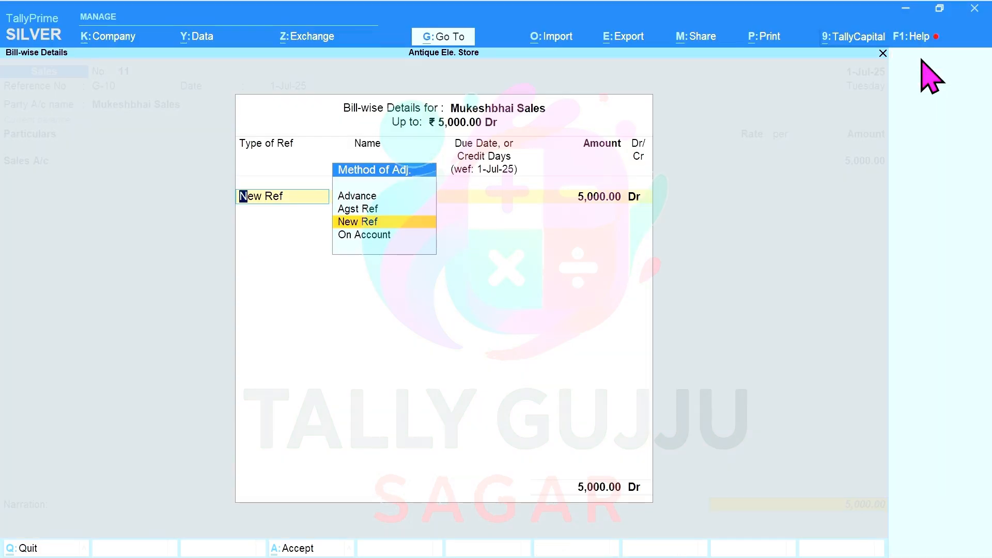
Allocate the full 5,000 to New Ref 11 without credit days and save the sales voucher without a narration.
key("Return")
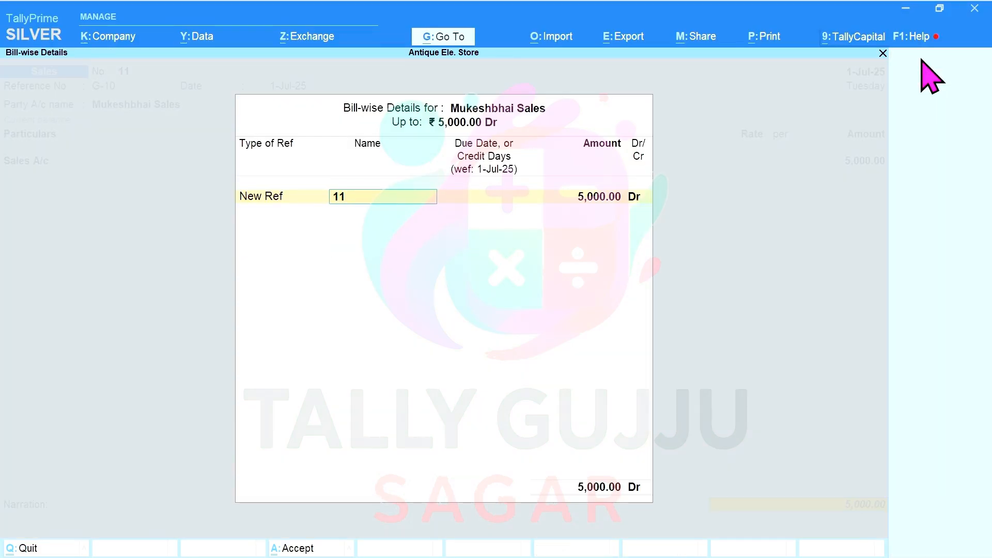
key("Return")
key("Return")
key("Return")
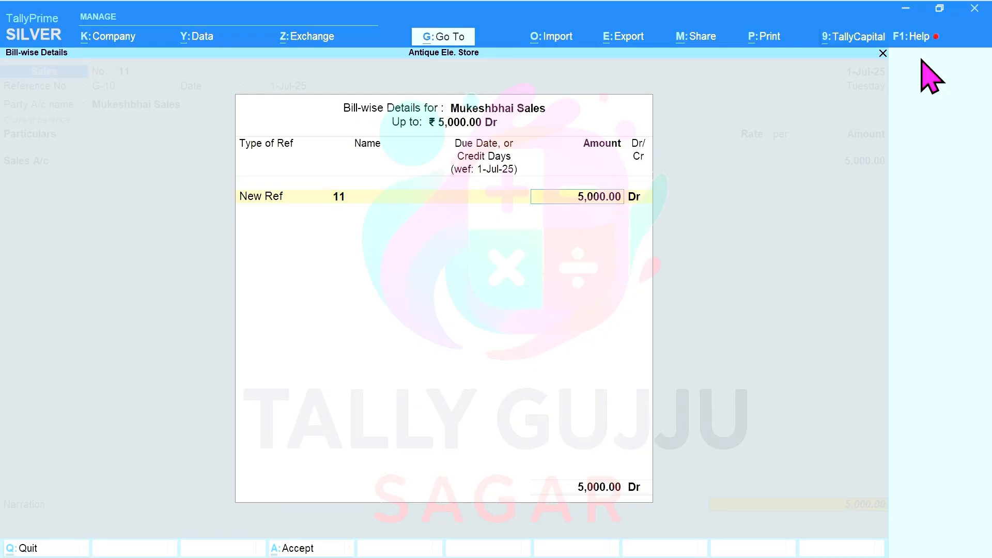
key("Return")
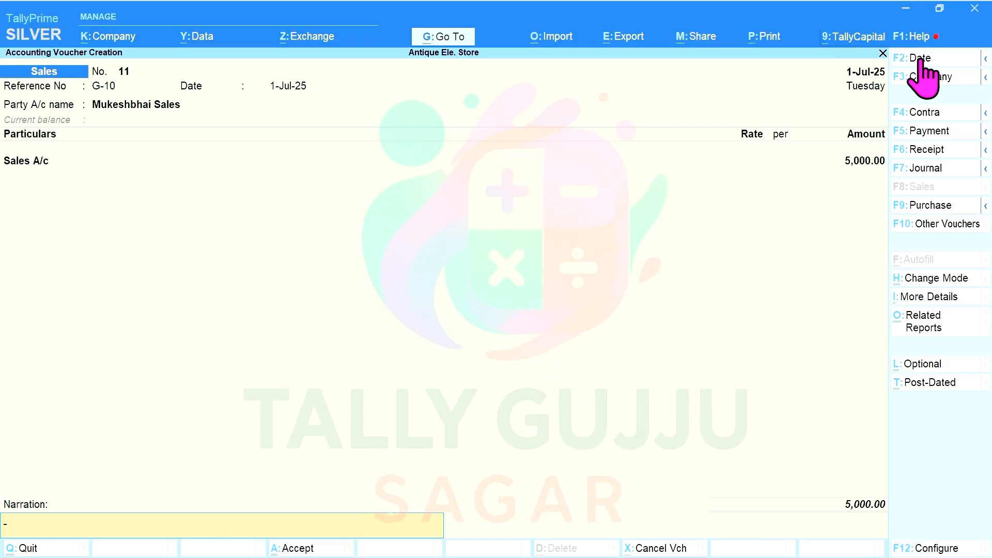
key("Return")
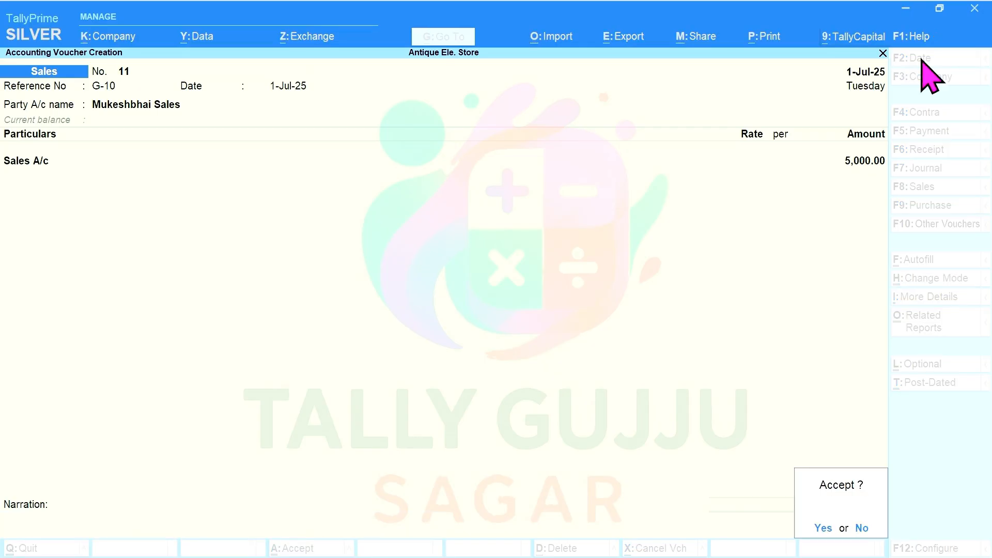
key("Return")
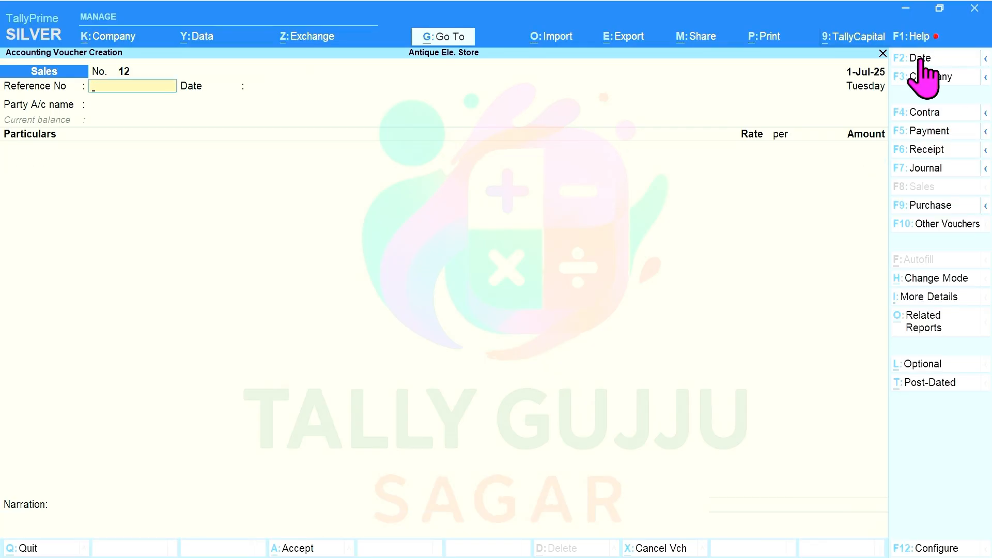
Check the second transaction in the PDF and enter G-11 as the new sales voucher's reference number.
key("alt+Tab")
scroll(593, 137, "down", 6)
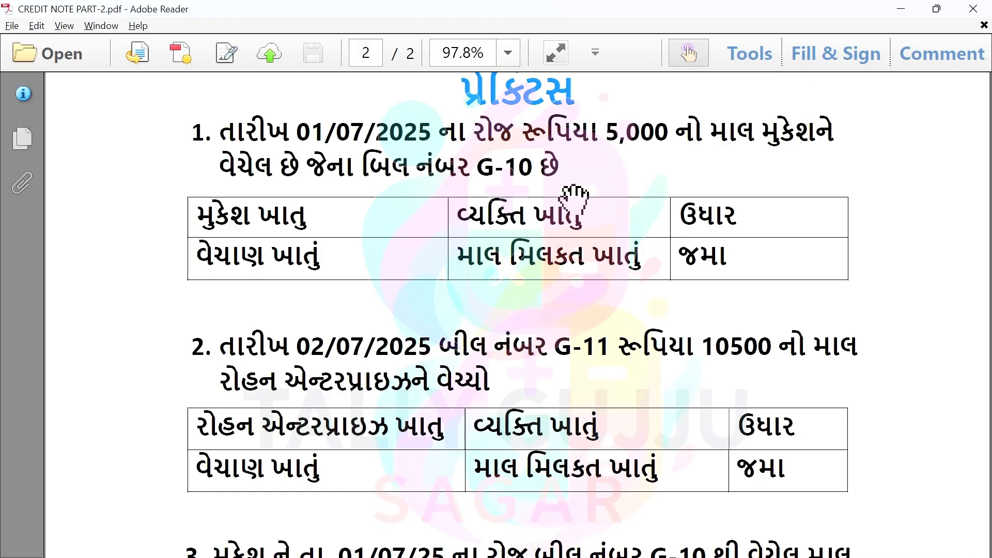
key("alt+Tab")
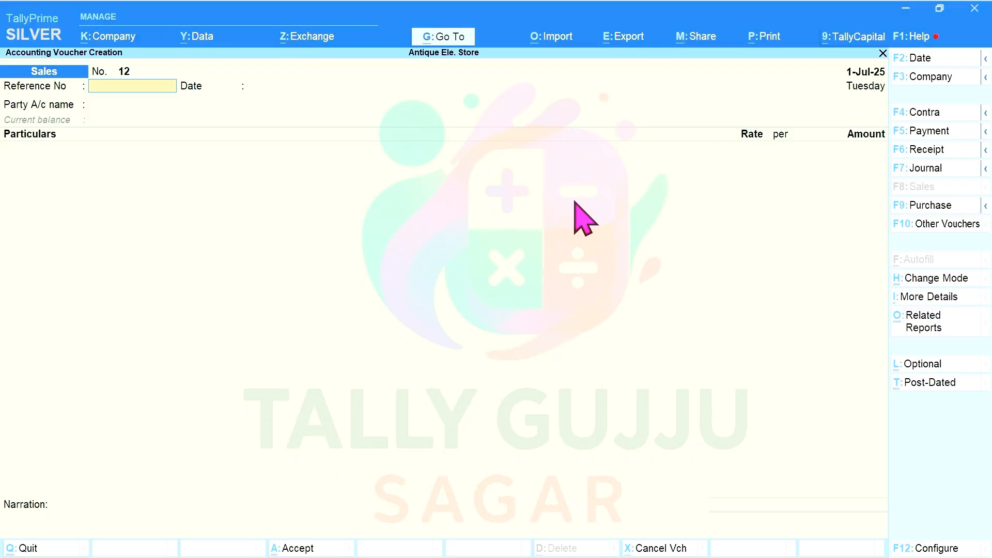
type("G")
key("Return")
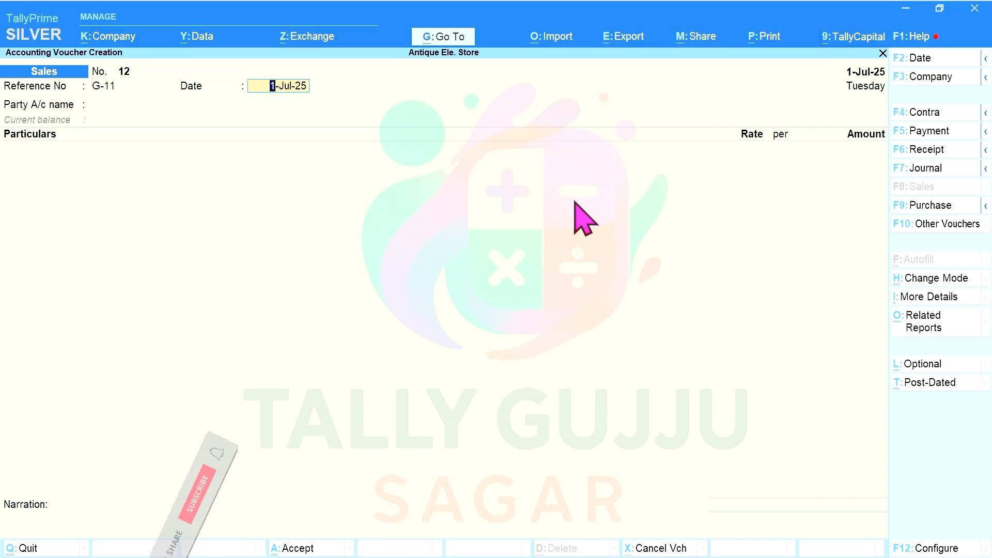
Confirm the second sale's date in the PDF and set both the voucher date and the reference date to 2-Jul-25.
key("F2")
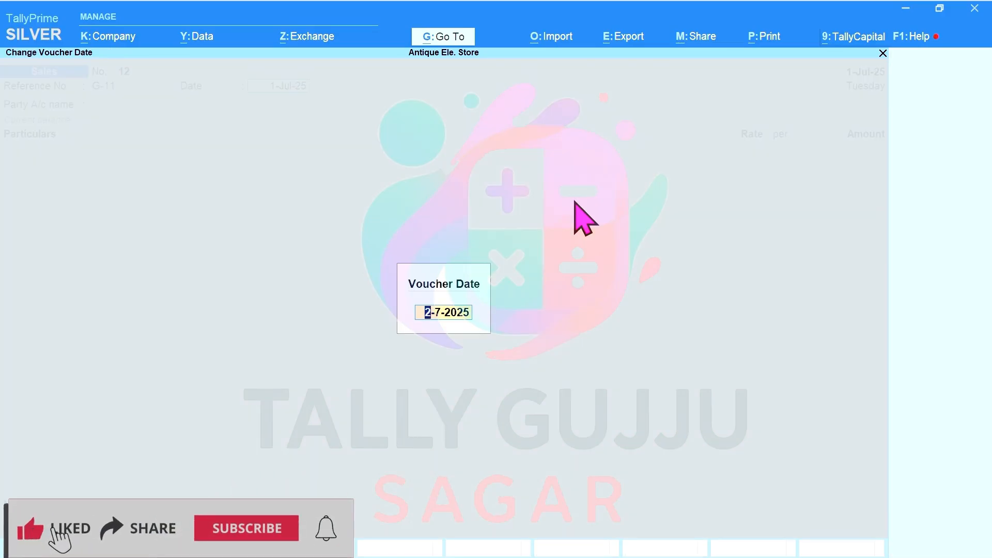
key("alt+Tab")
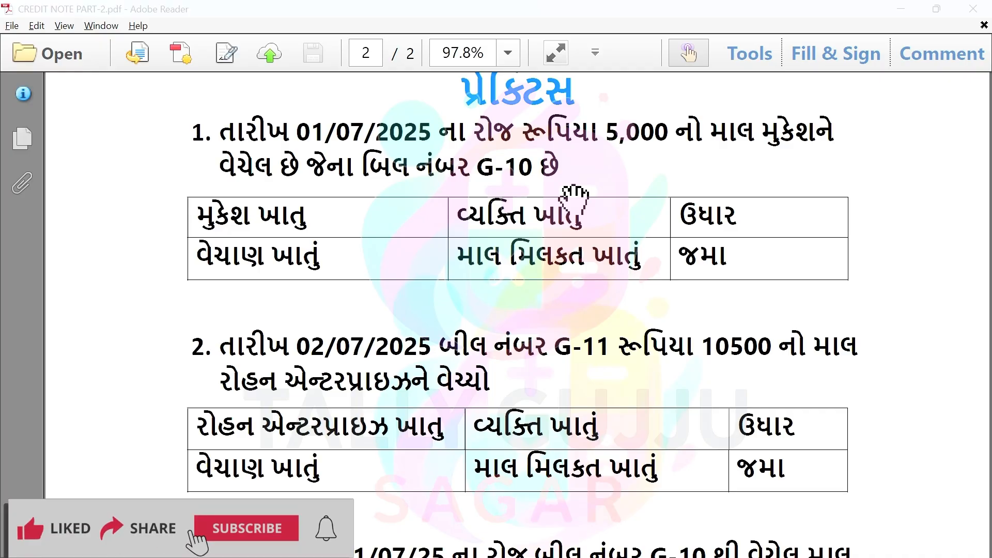
key("alt+Tab")
type("2.7")
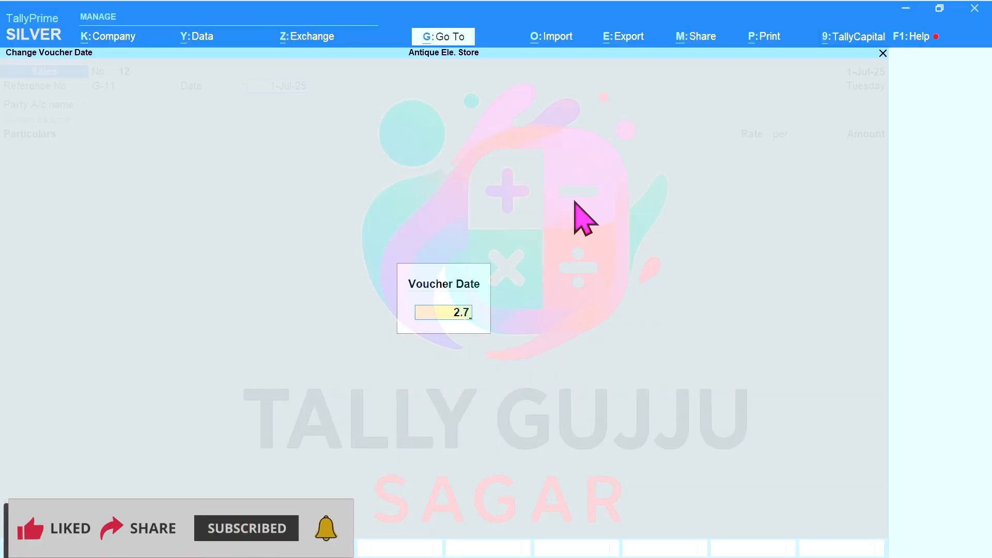
key("Return")
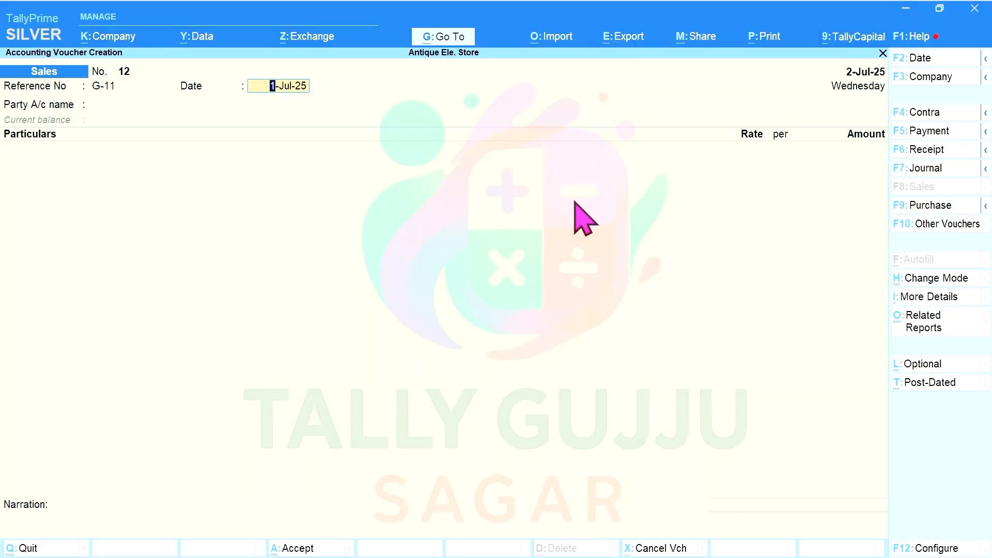
type("2.7")
key("Return")
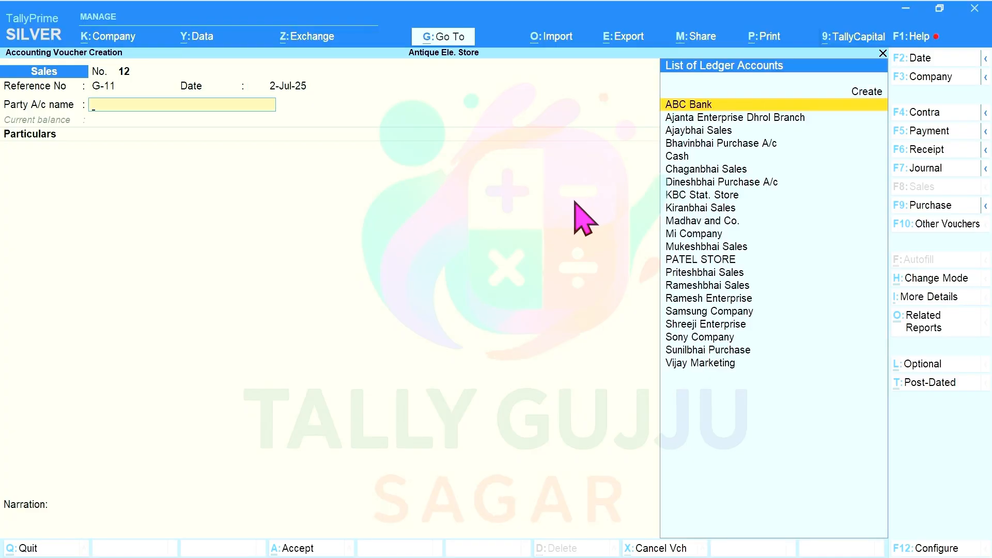
Check the second buyer in the PDF and create the party ledger Rohan Enterprise under Sundry Debtors with default settings.
key("alt+Tab")
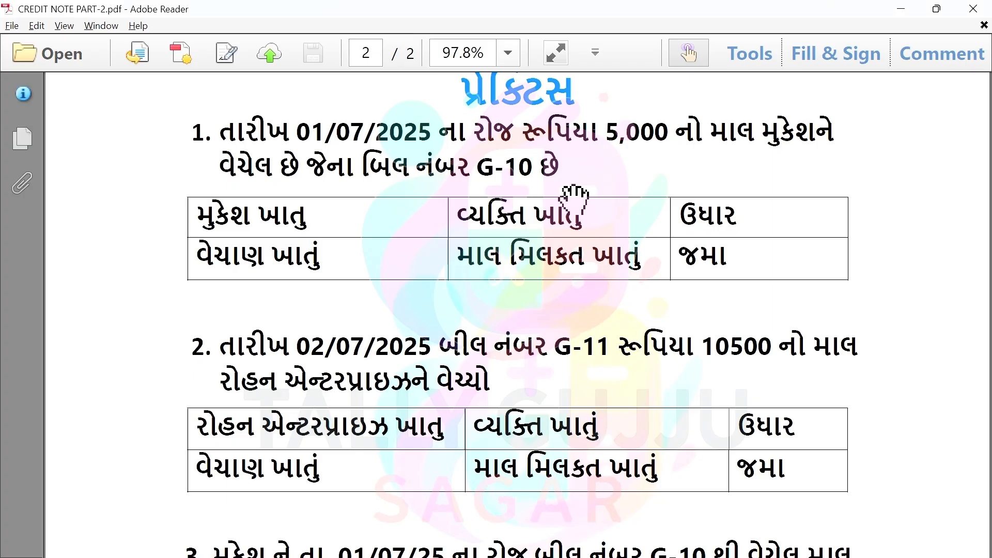
key("alt+Tab")
type("RO")
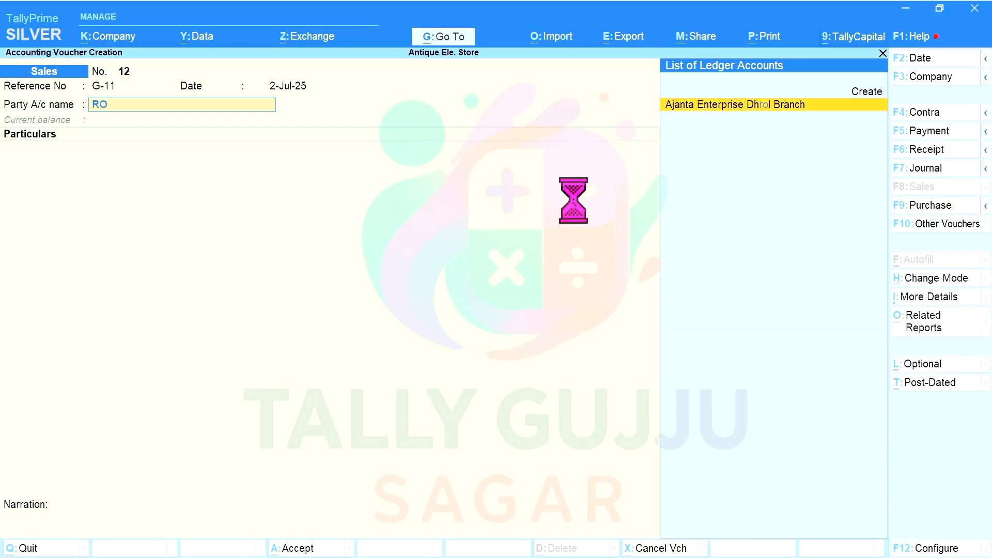
key("alt+c")
type("R")
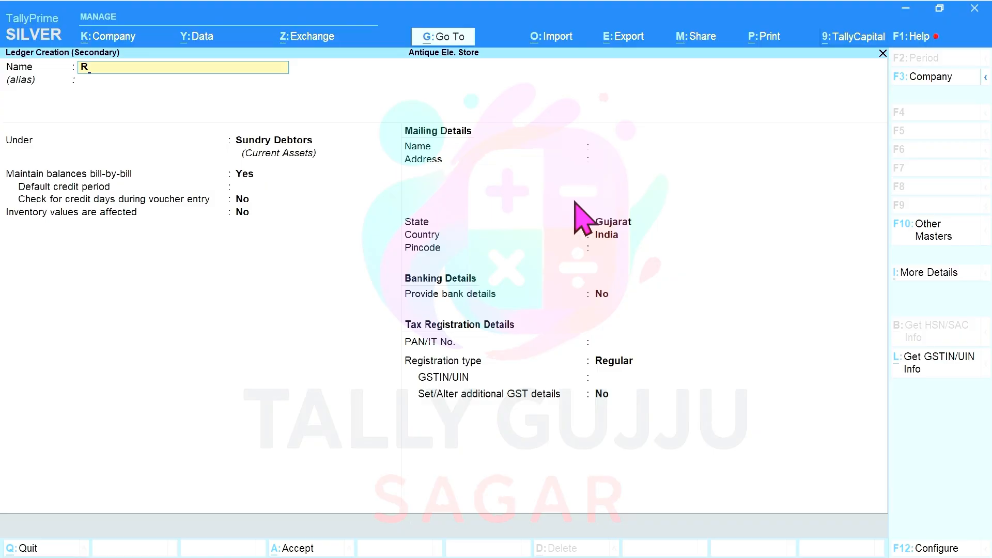
type("ohan enterprise")
key("Return")
key("Return")
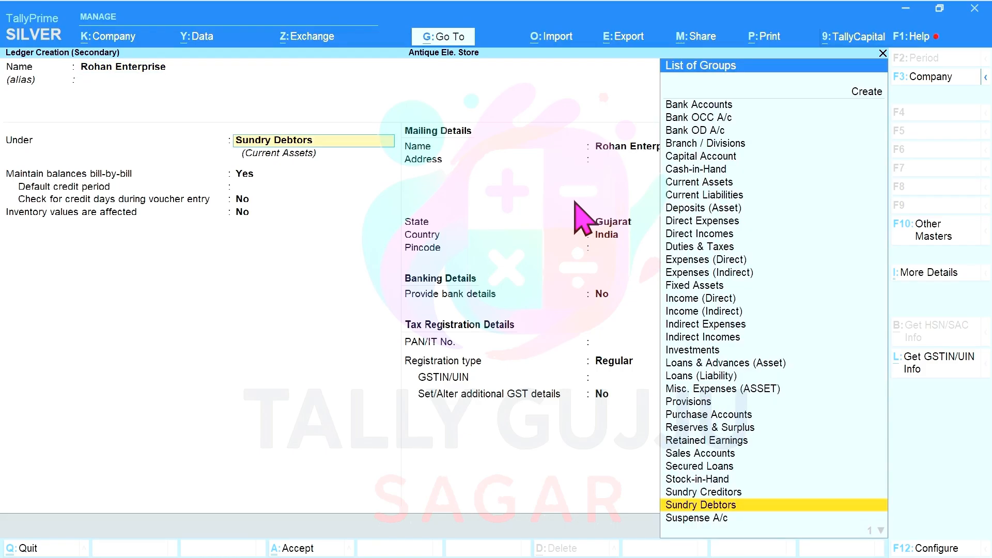
key("ctrl+a")
Leave the dispatch details blank and accept the default party details for Rohan Enterprise.
key("Return")
key("Return")
key("Return")
key("Return")
key("Return")
key("Return")
key("Return")
key("Return")
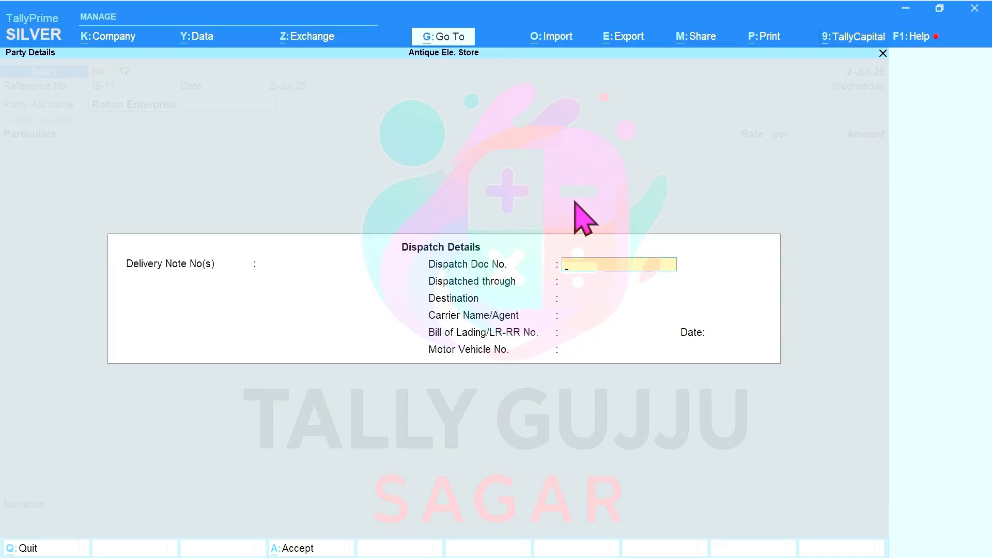
key("Return")
key("Return")
key("Return")
key("Return")
key("Return")
key("Return")
key("Return")
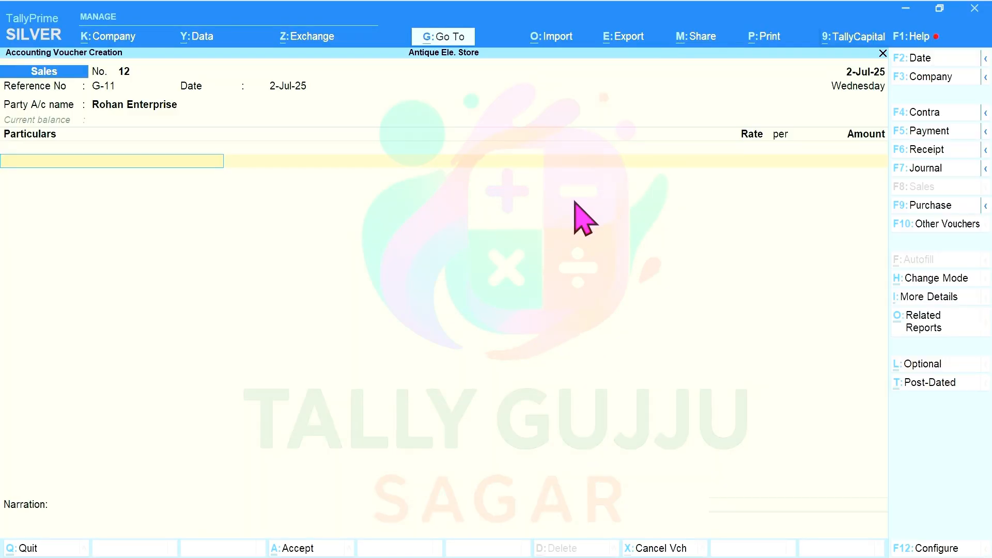
Record the sale to Rohan Enterprise under Sales A/c with an amount of 10,500.
type("Sa")
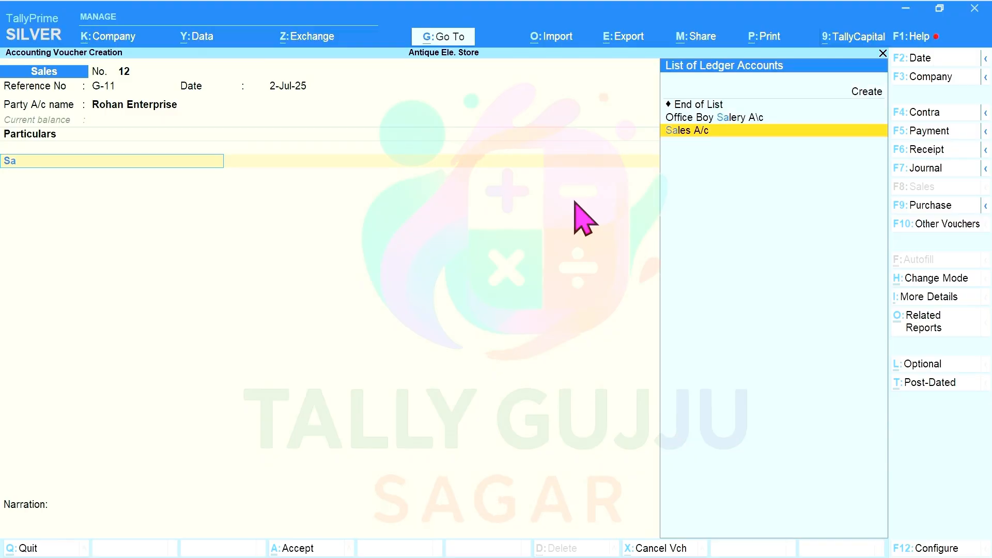
key("Return")
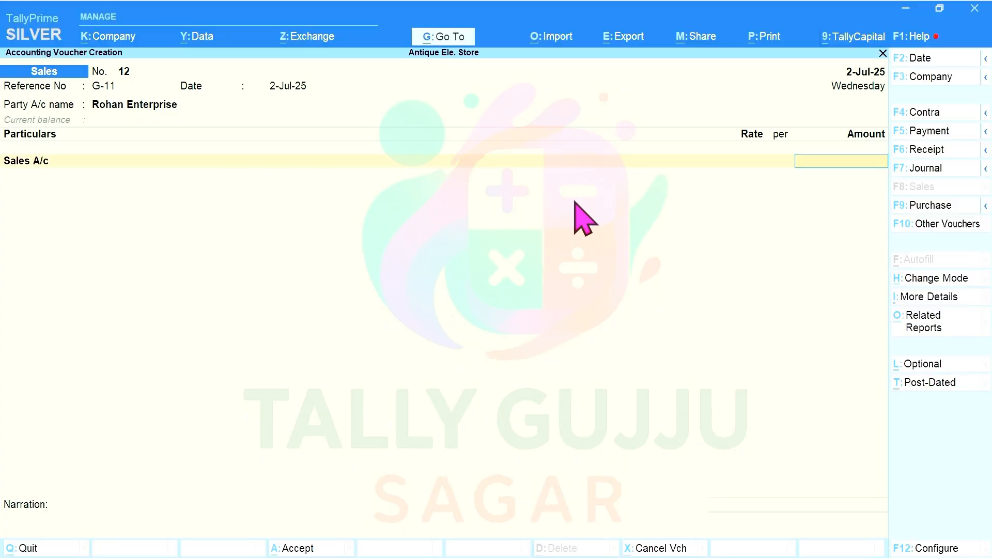
type("10,500")
key("Return")
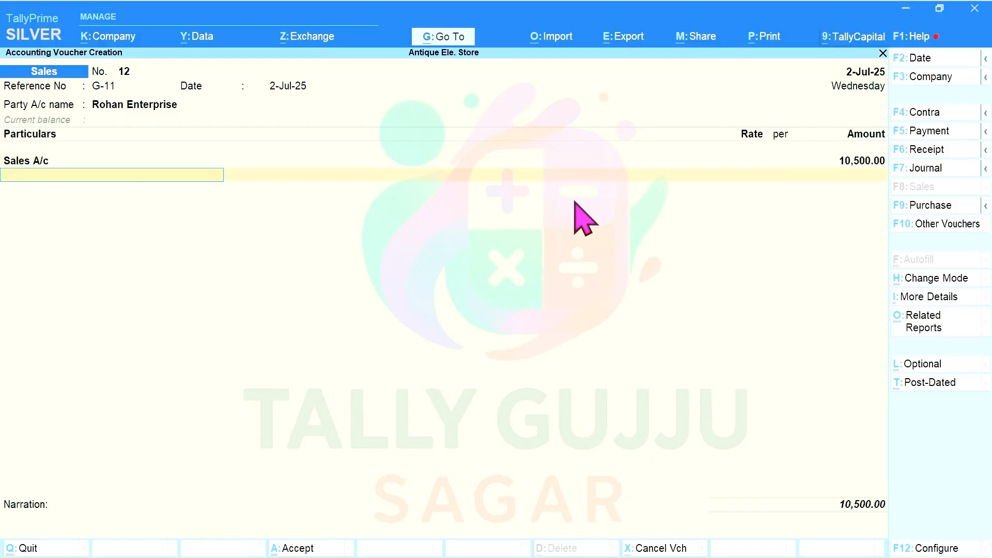
Keep the default bill-wise details and save the G-11 sales voucher without a narration.
key("Return")
key("Return")
key("Return")
key("Return")
key("Return")
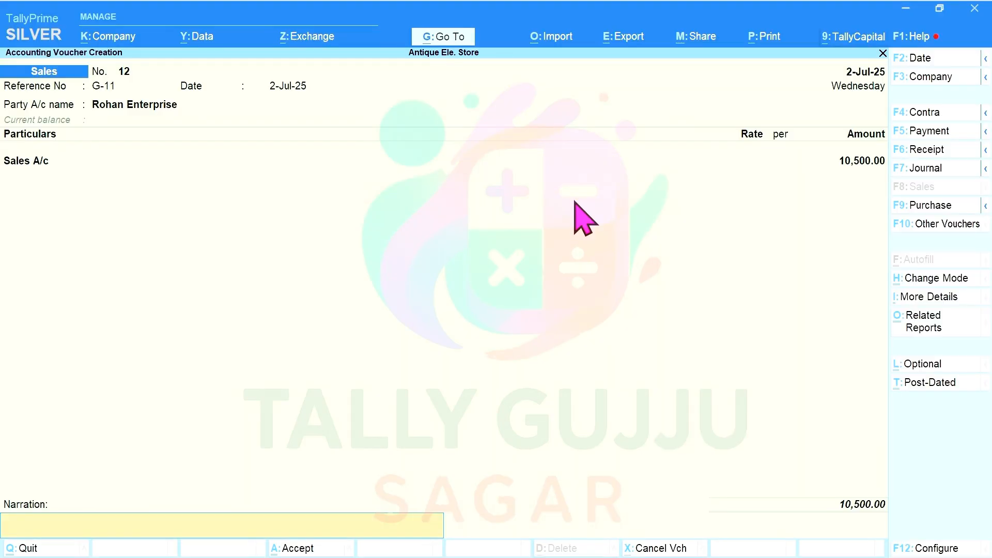
key("Return")
key("Return")
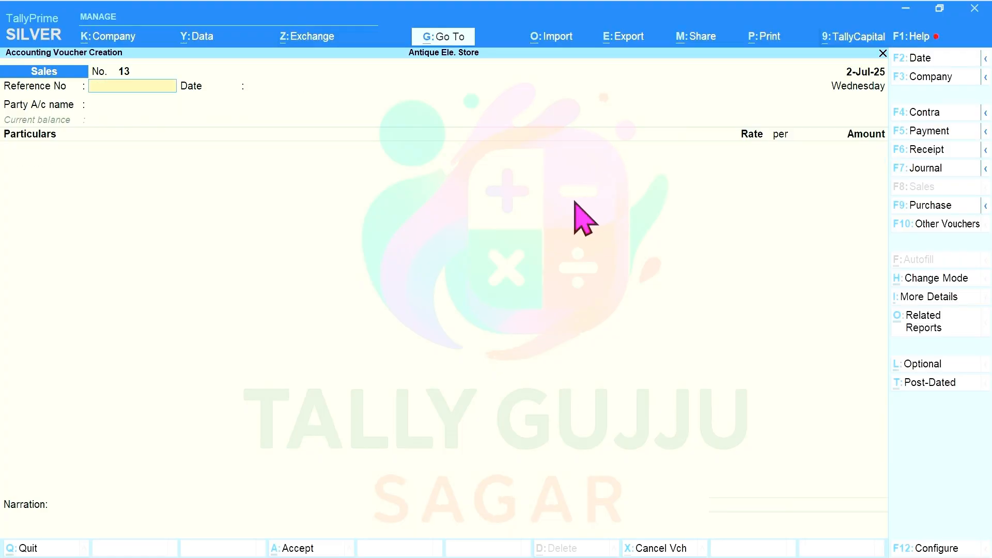
Read the sales return transactions for bills G-10 and G-11 in the PDF and change the voucher type to Credit Note.
key("alt+Tab")
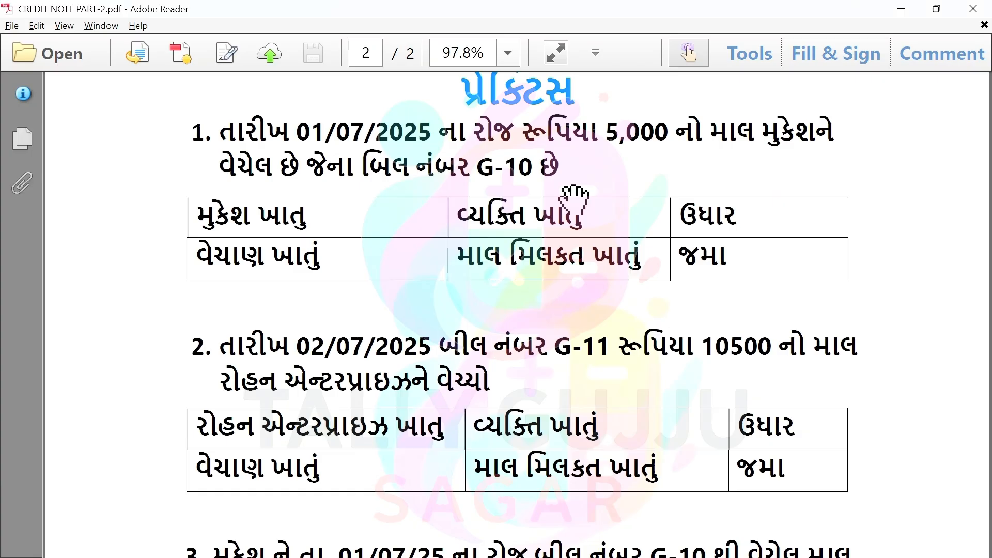
scroll(574, 199, "down", 2)
scroll(568, 206, "down", 10)
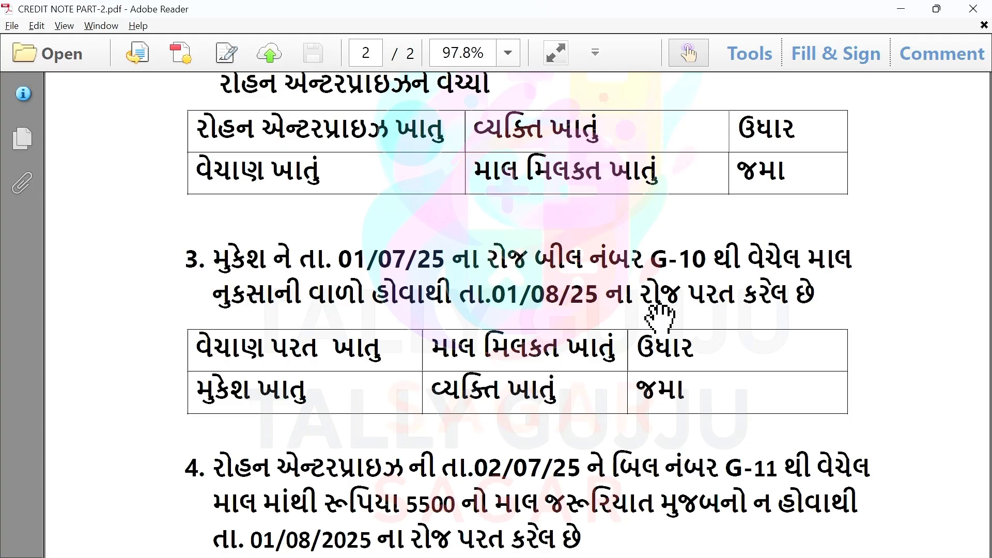
key("alt+Tab")
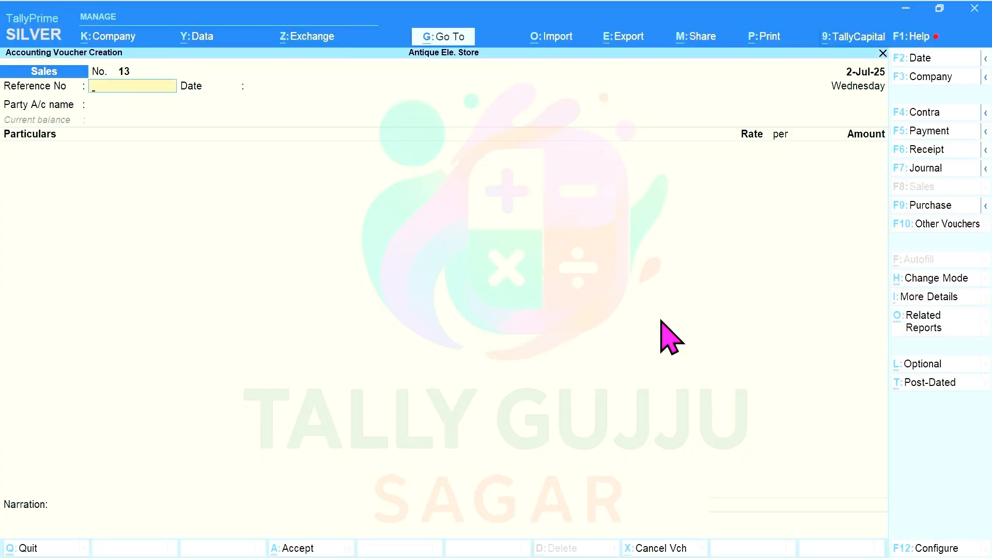
left_click(947, 228)
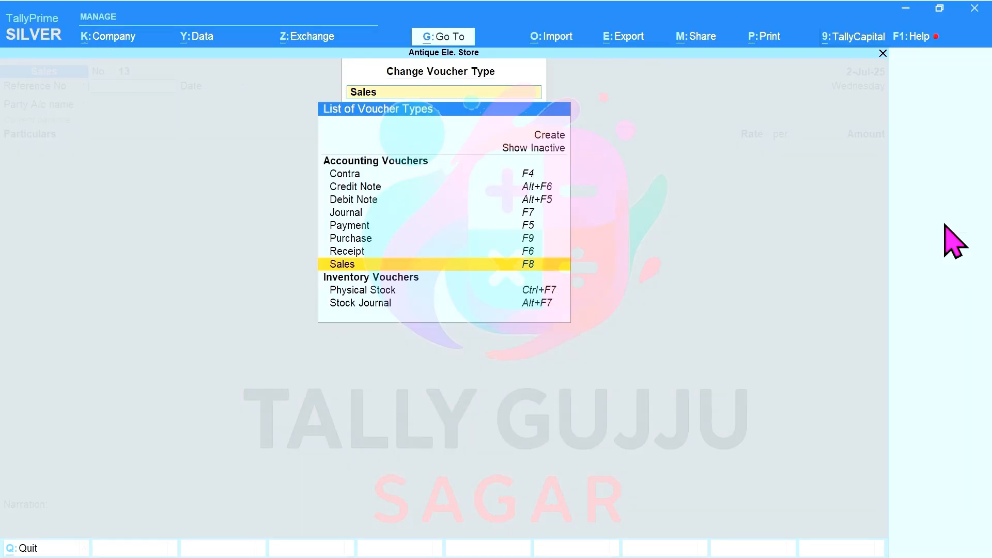
left_click(356, 188)
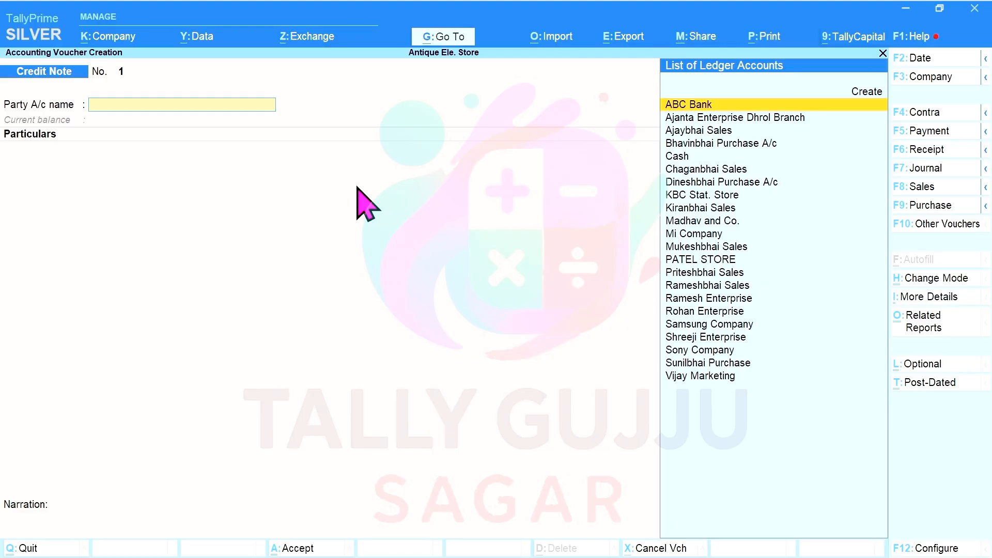
Check the G-10 return in the PDF, choose Mukeshbhai Sales as the credit note's party, and leave the dispatch details blank.
key("alt+Tab")
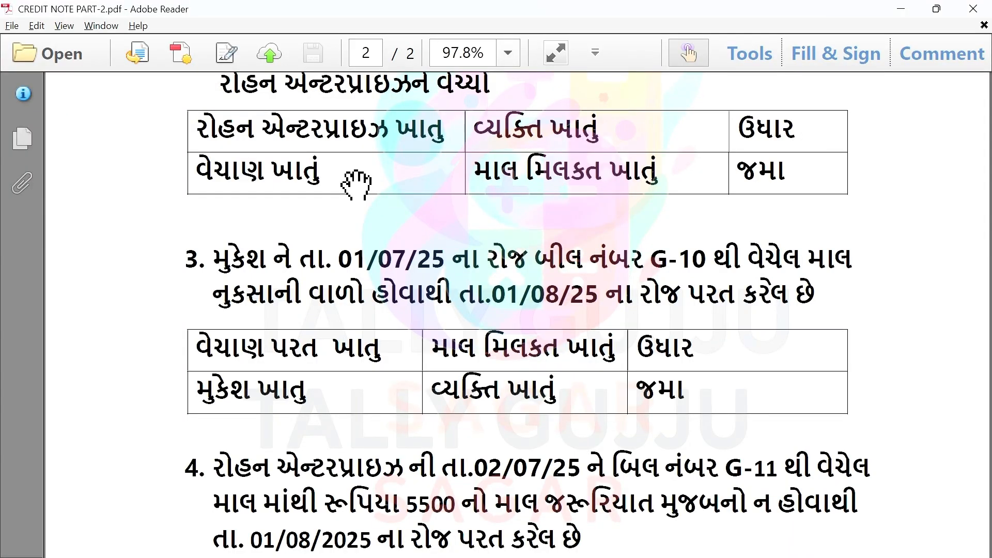
key("alt+Tab")
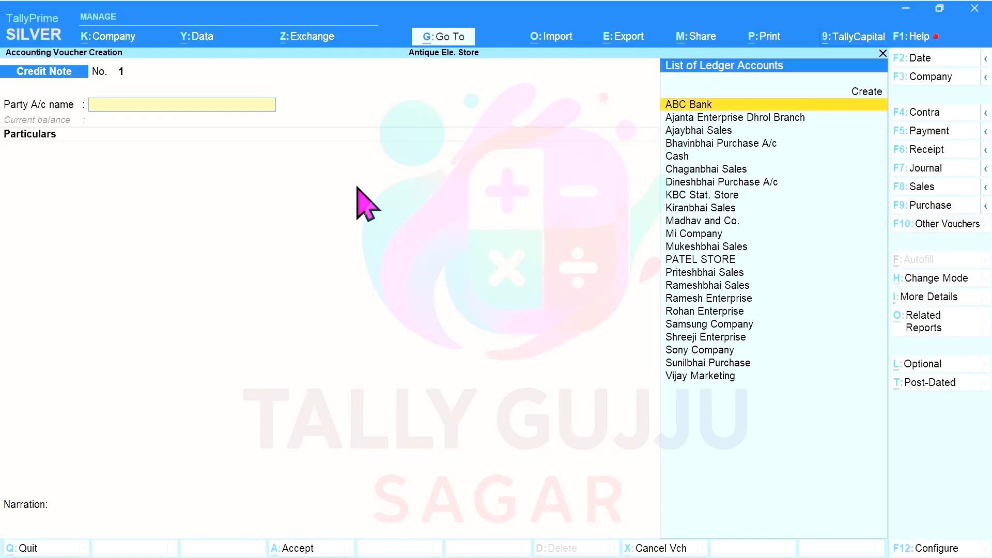
type("Mu")
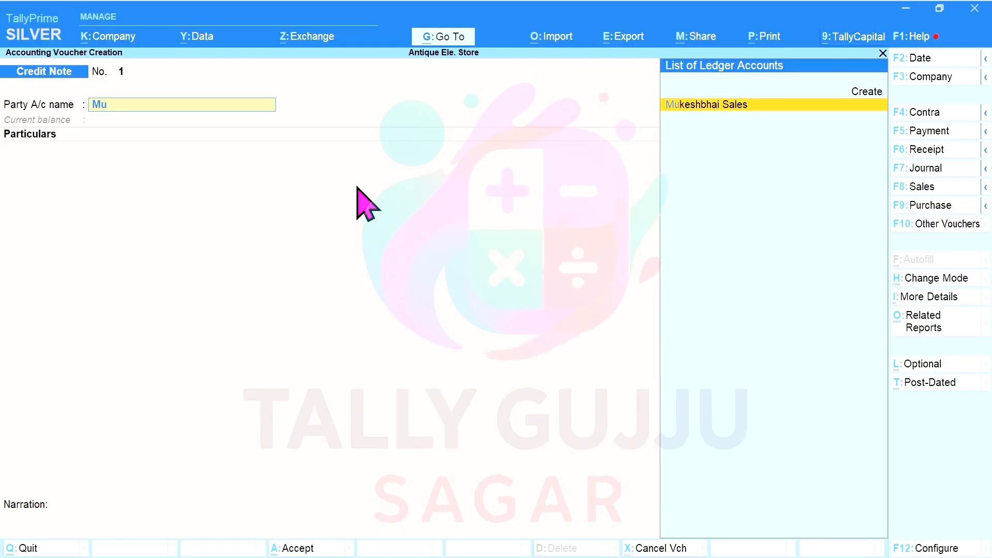
key("Return")
key("Return")
key("Return")
key("Return")
key("Return")
key("Return")
key("Return")
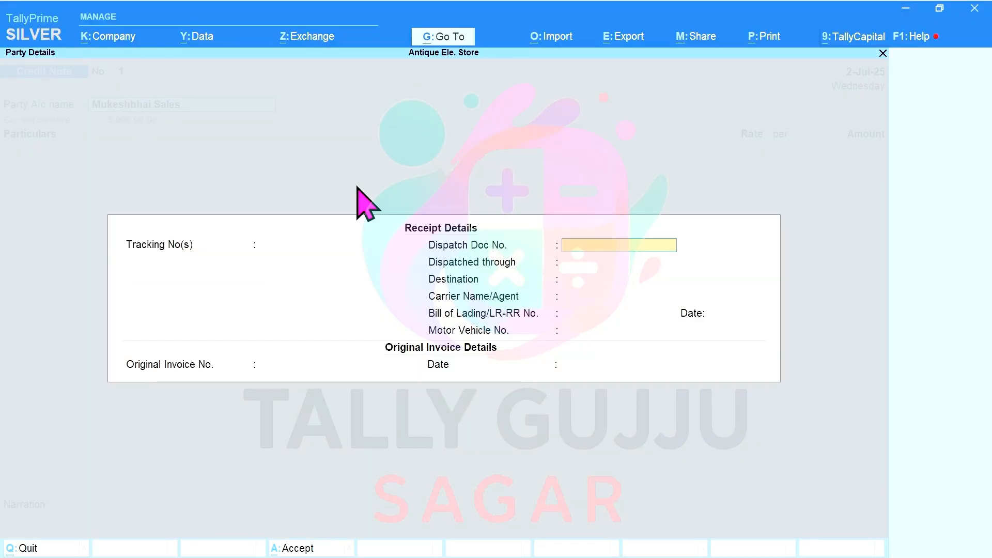
key("Return")
key("Return")
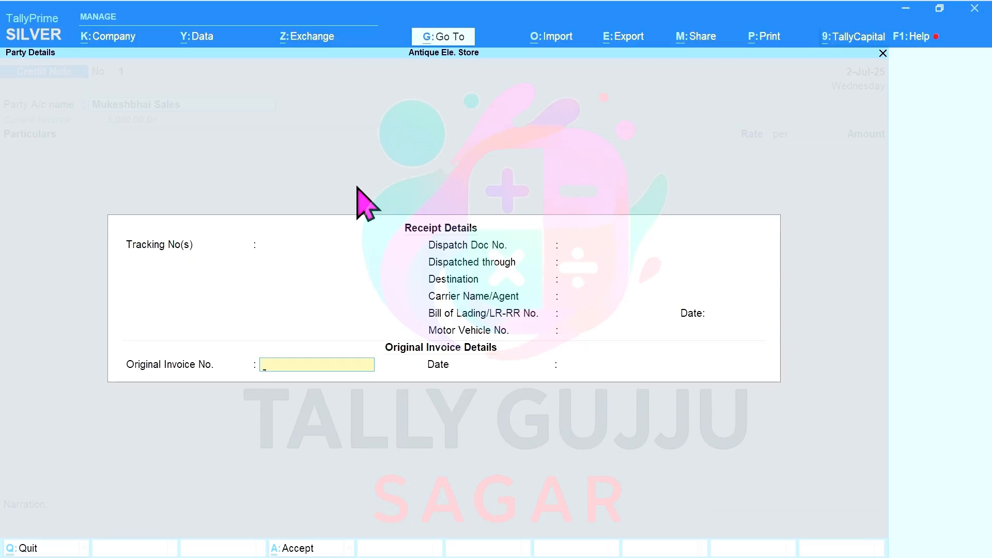
Enter G-10 as the original invoice number with the invoice date 1-Jul-25 taken from the PDF.
key("alt+Tab")
key("alt+Tab")
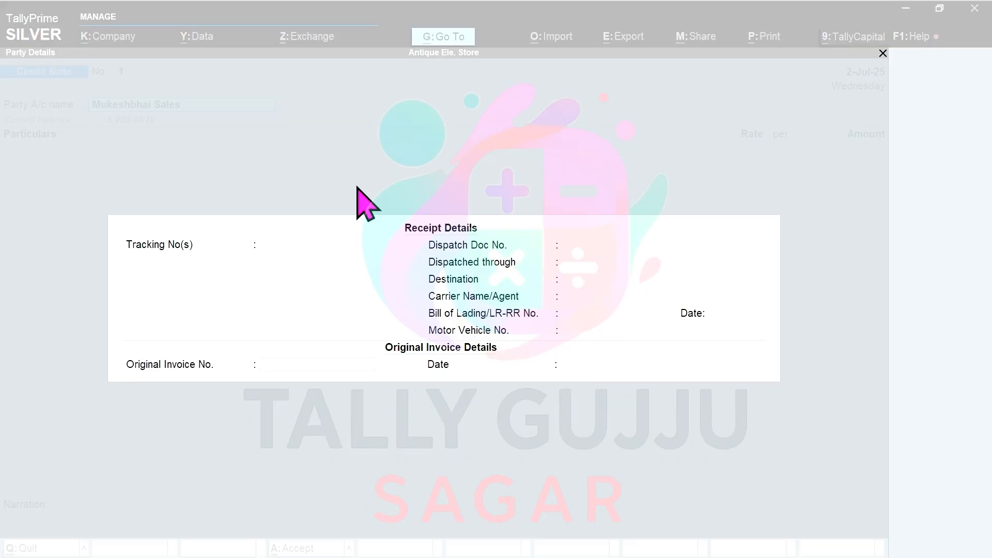
type("G-10")
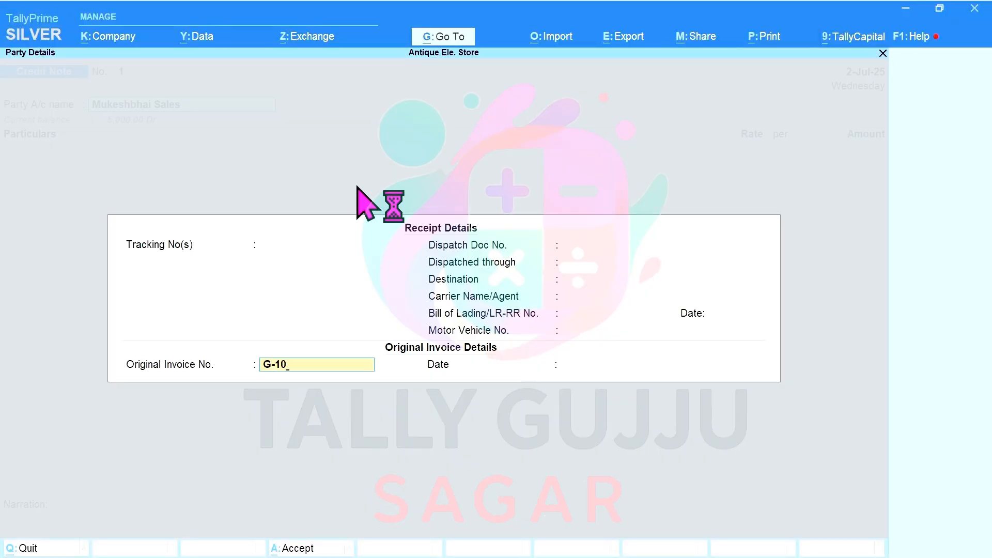
key("Return")
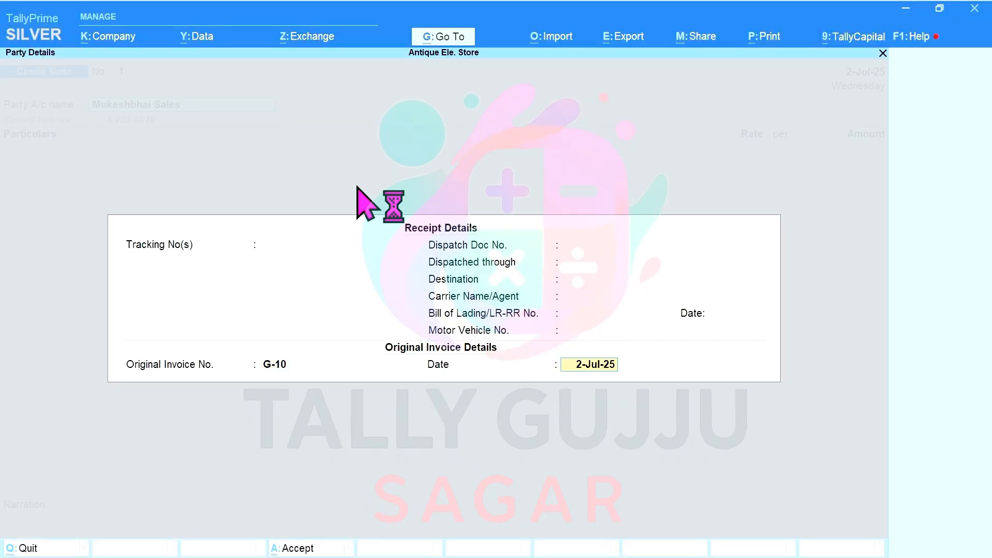
key("alt+Tab")
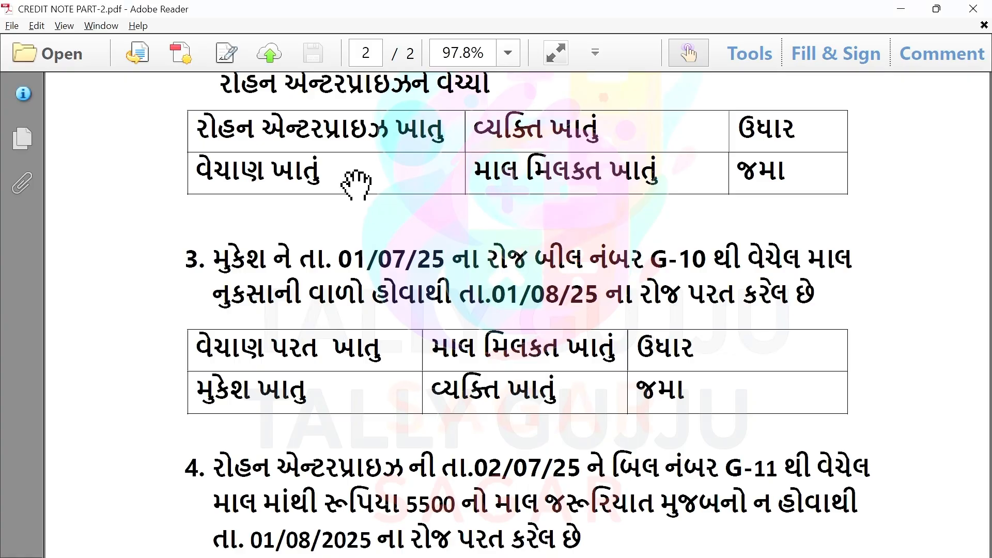
key("alt+Tab")
type("1.")
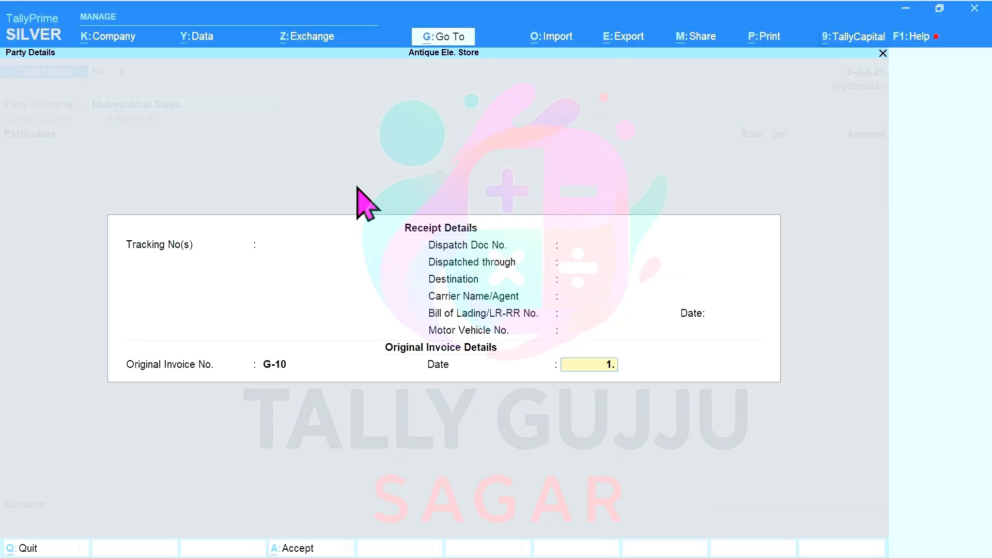
type("7")
key("Return")
Accept the default party details for Mukeshbhai Sales without changes.
key("Return")
key("Return")
key("Return")
key("Return")
key("Return")
key("Return")
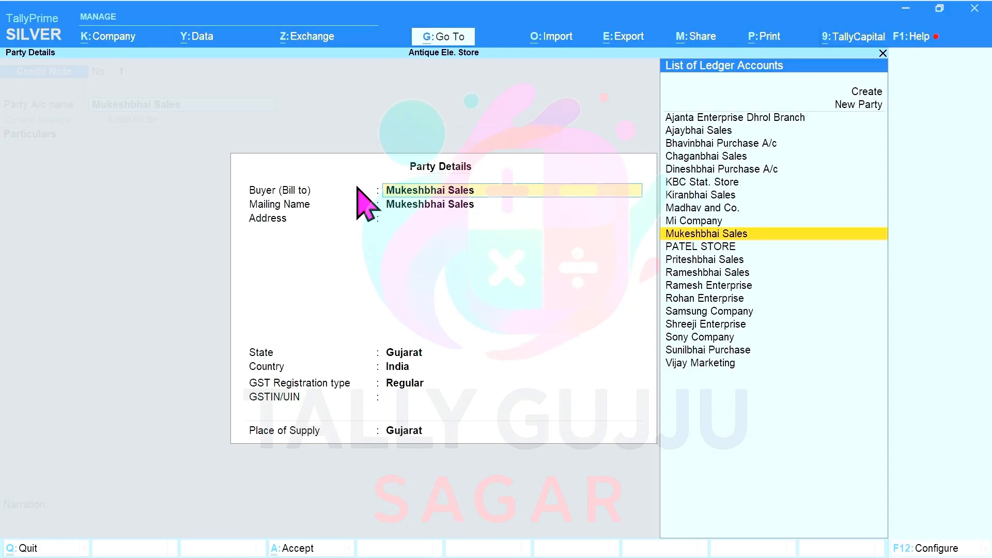
key("Return")
key("Return")
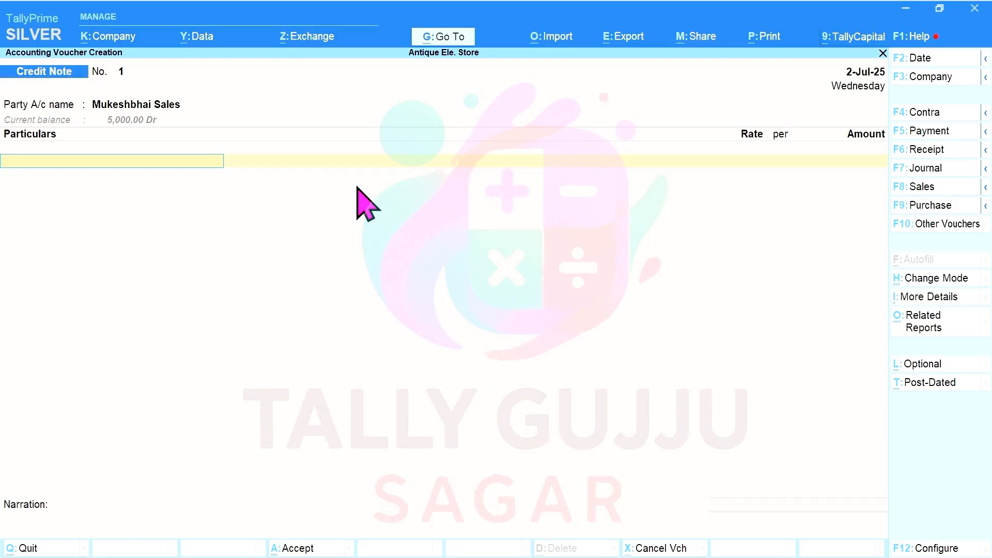
Create a new ledger named Sales Return A/c from the voucher's particulars and place it under Sales Accounts.
type("Sal")
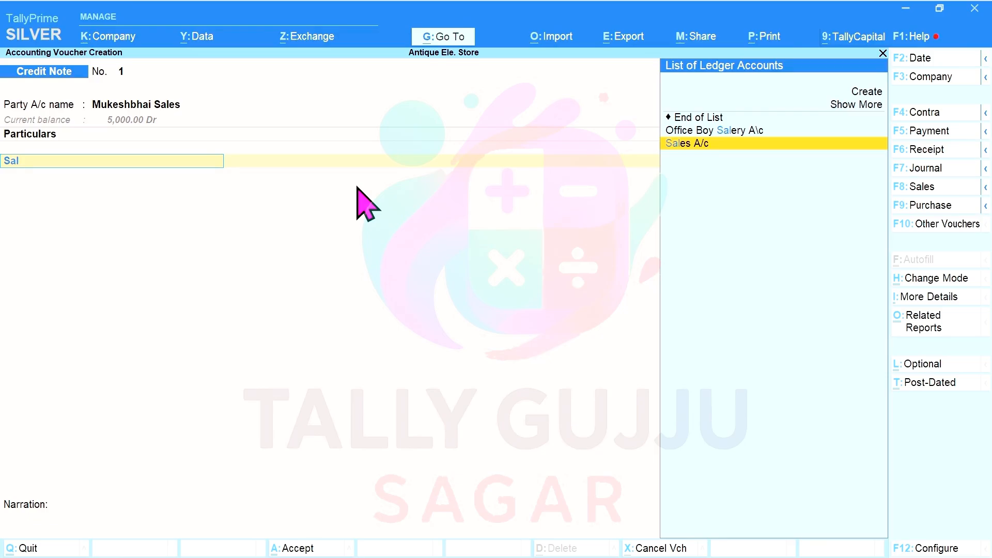
key("alt+c")
type("Sa")
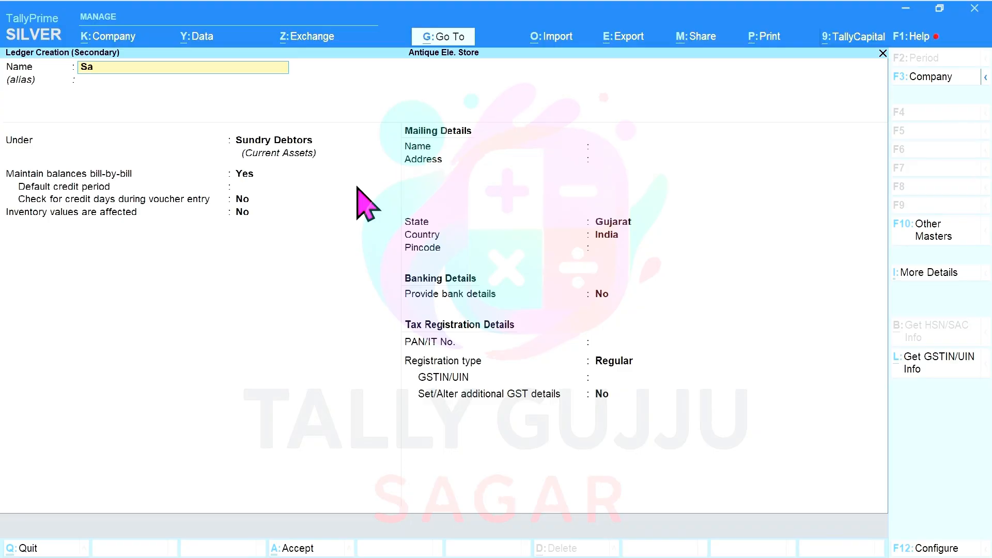
type("les Return a/c")
key("Return")
key("Return")
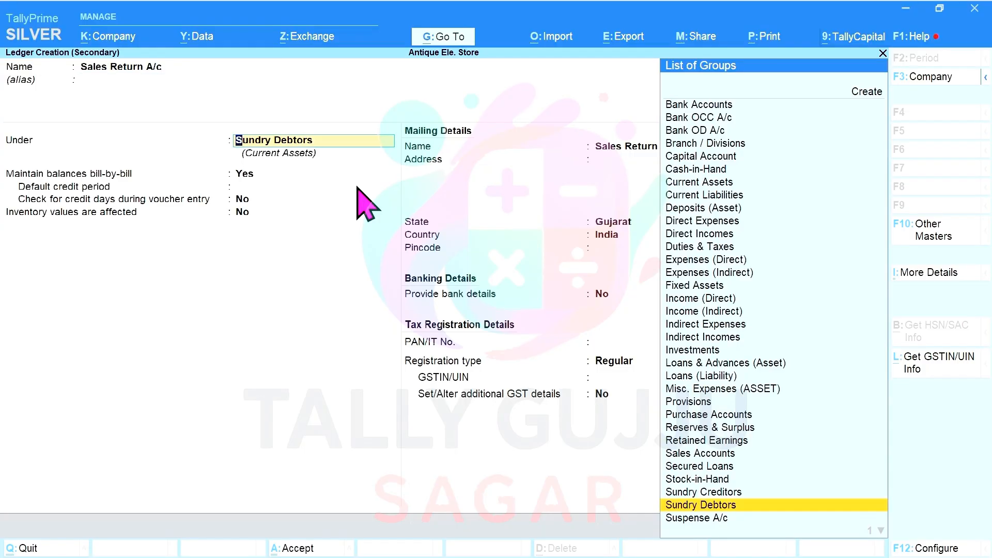
type("Sal")
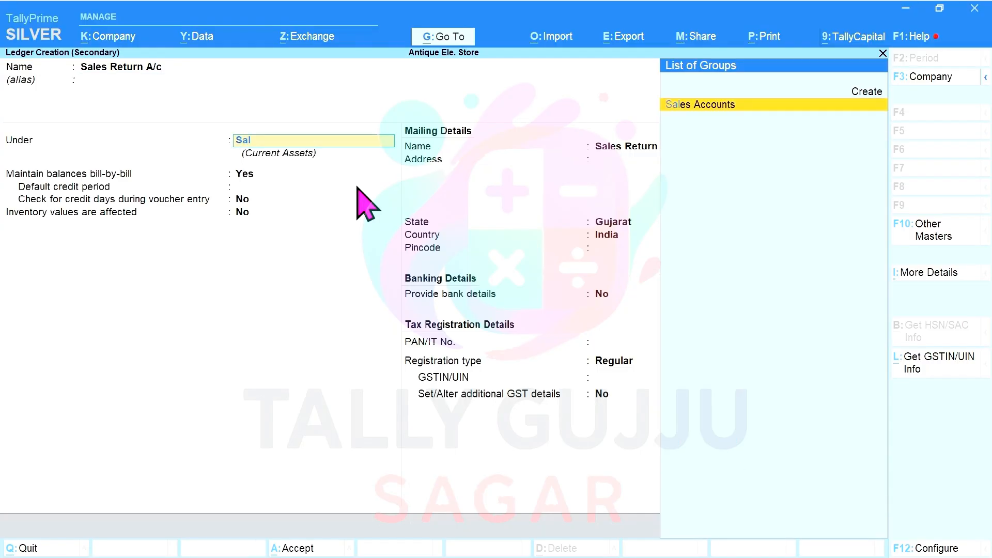
key("Return")
Set the ledger type to Invoice Rounding with Normal Rounding and a limit of 1, and save the Sales Return A/c ledger.
key("Return")
key("Down")
key("Down")
key("Return")
key("Return")
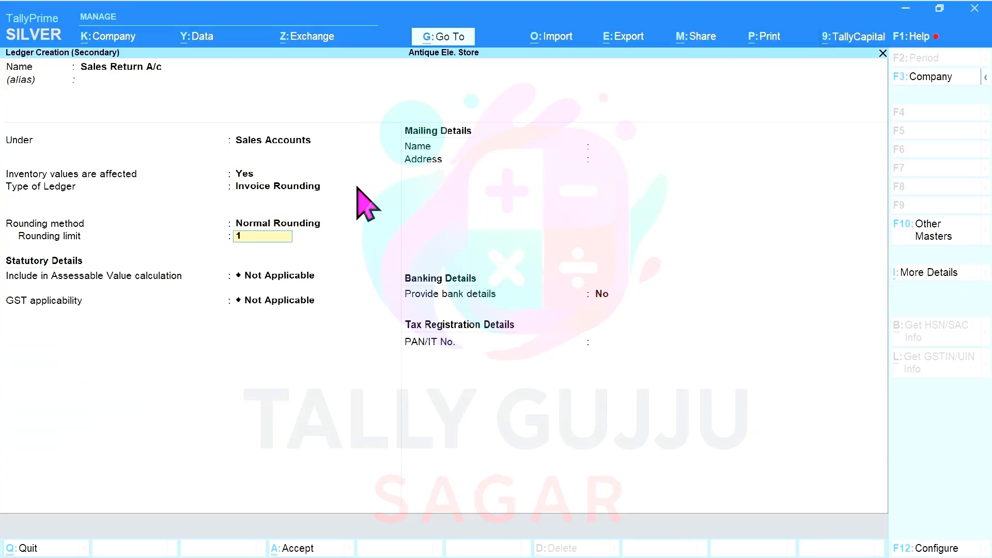
key("Return")
key("Return")
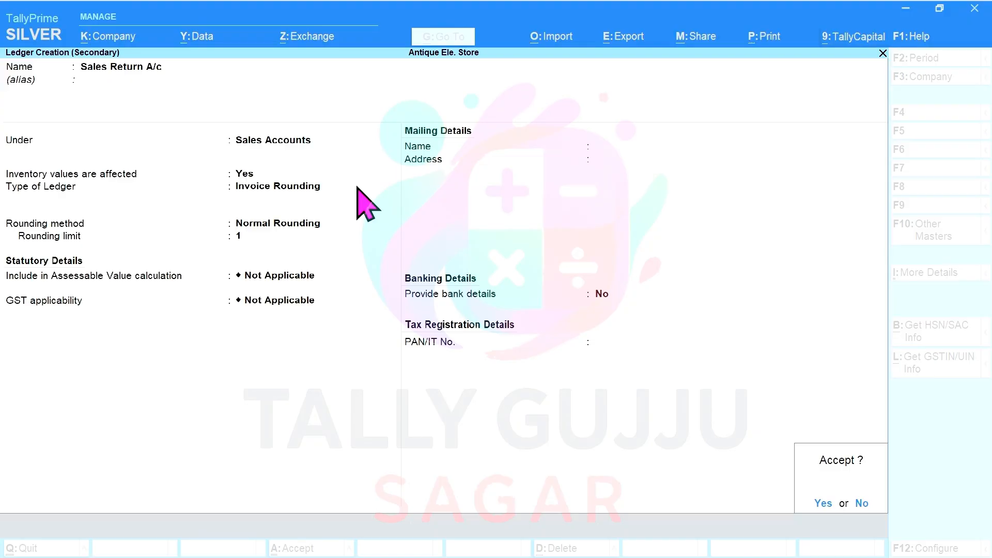
key("Return")
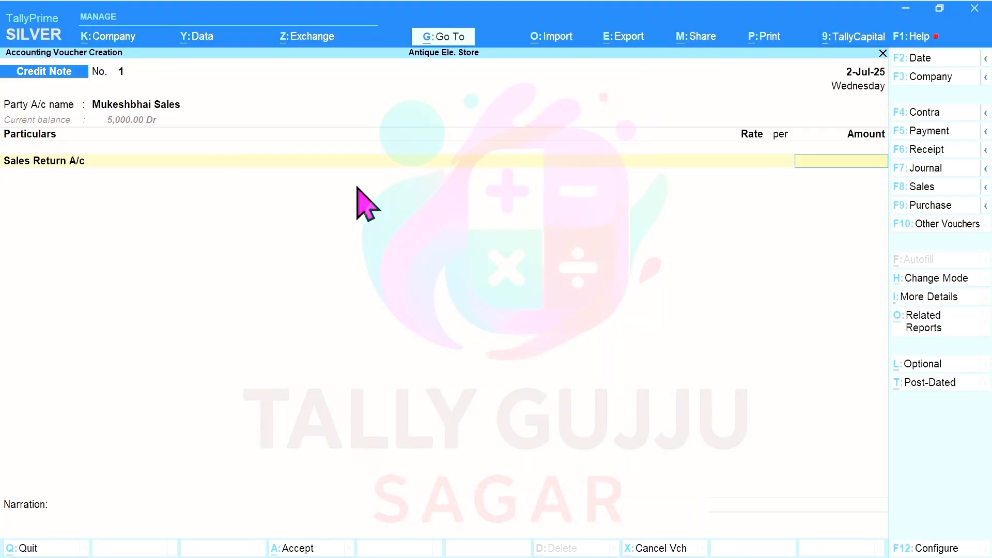
Look up the amount of bill G-10 in the PDF and enter 5,000 for Sales Return A/c.
key("alt+Tab")
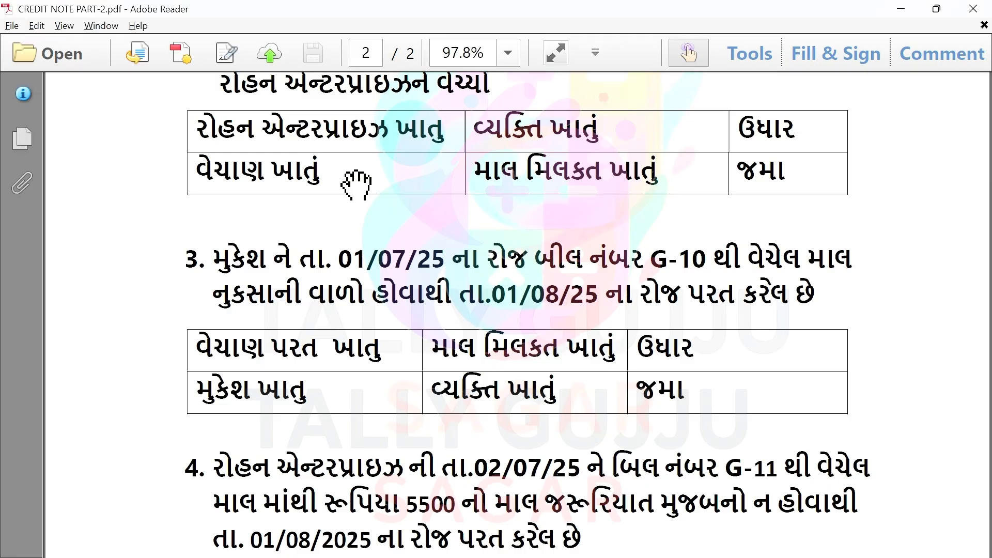
scroll(355, 183, "up", 10)
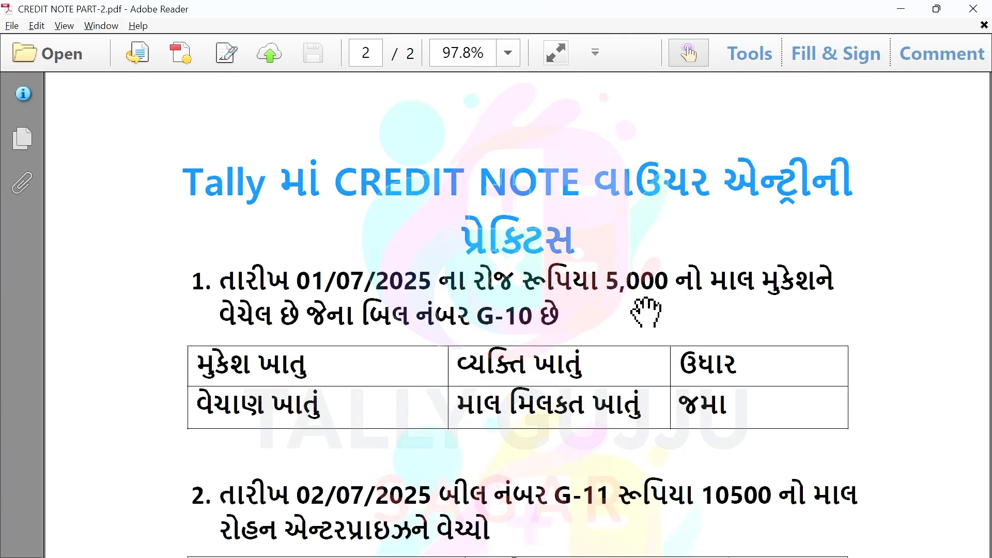
scroll(646, 312, "down", 9)
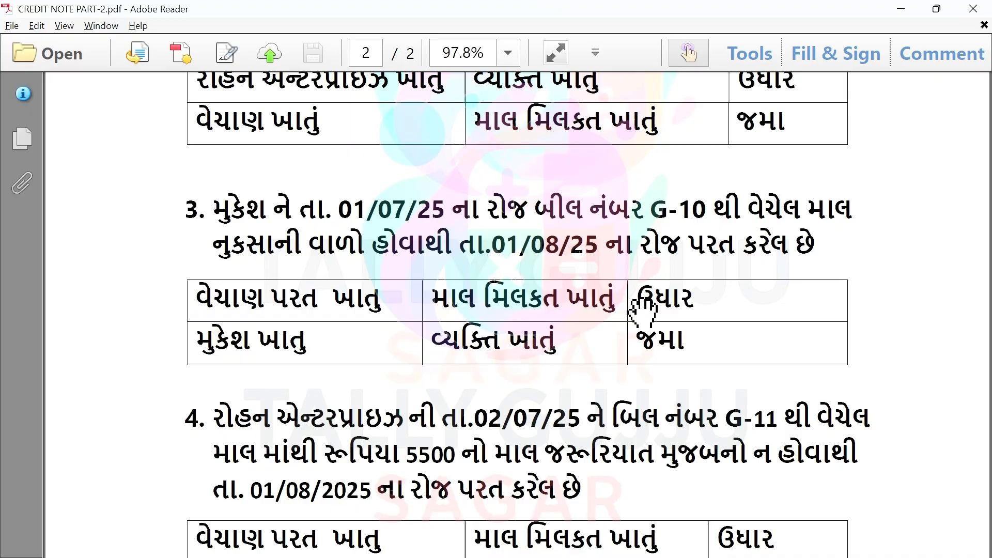
key("alt+Tab")
type("5000")
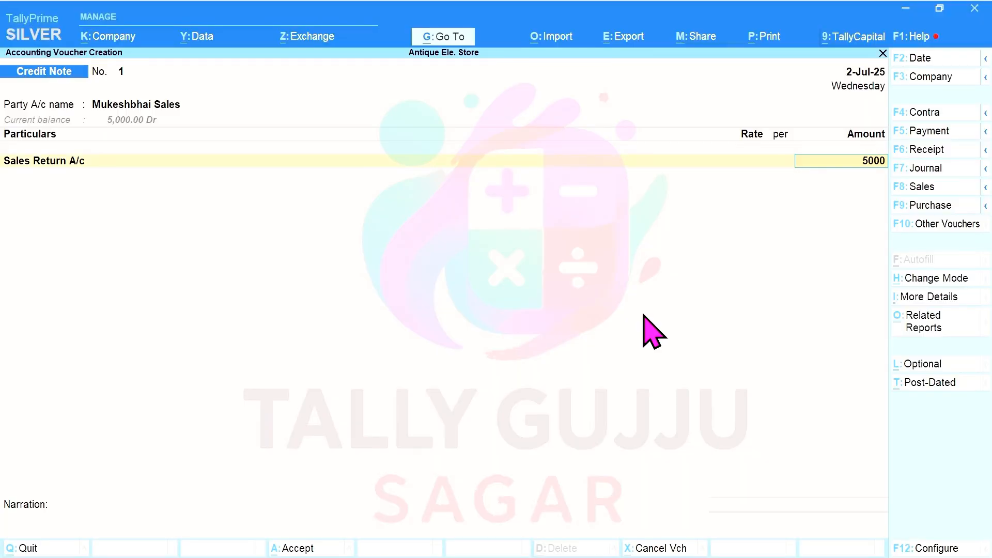
key("Return")
Adjust the 5,000 as Agst Ref against pending bill 11 and save the credit note without a narration.
key("Return")
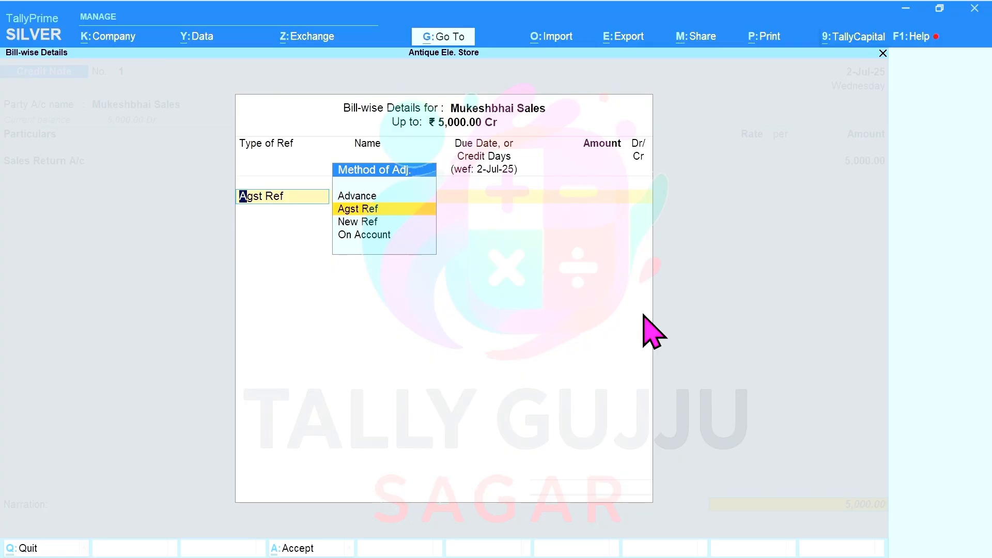
key("Return")
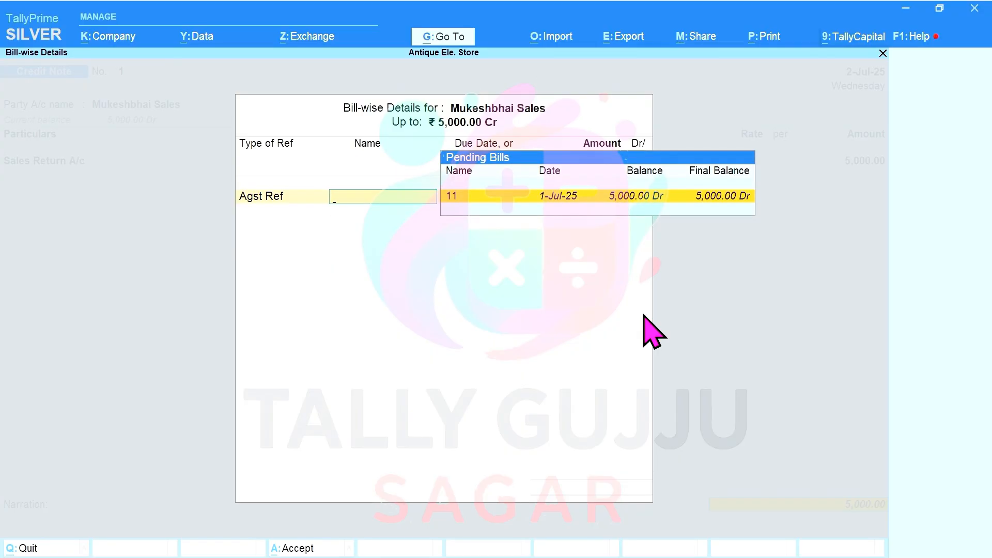
key("Return")
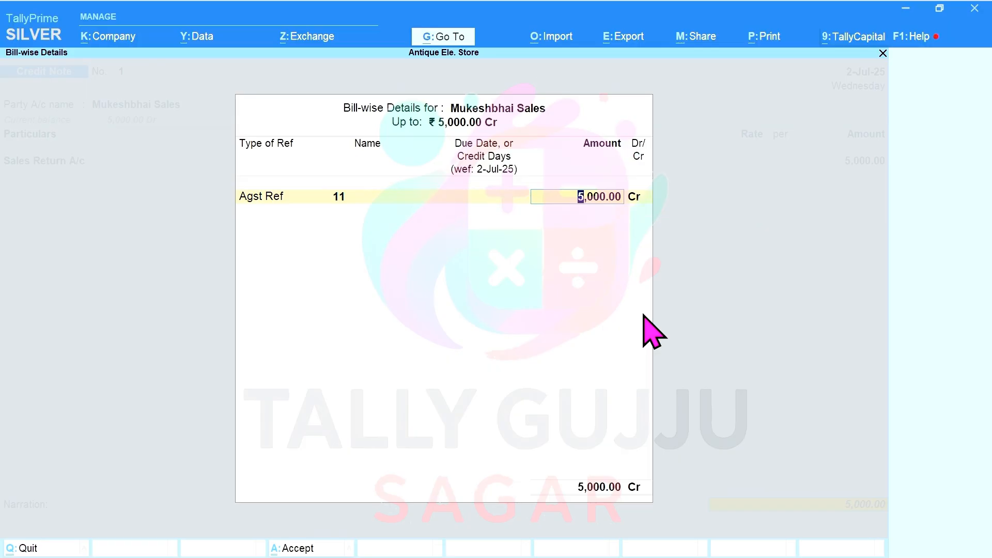
key("Return")
key("Return")
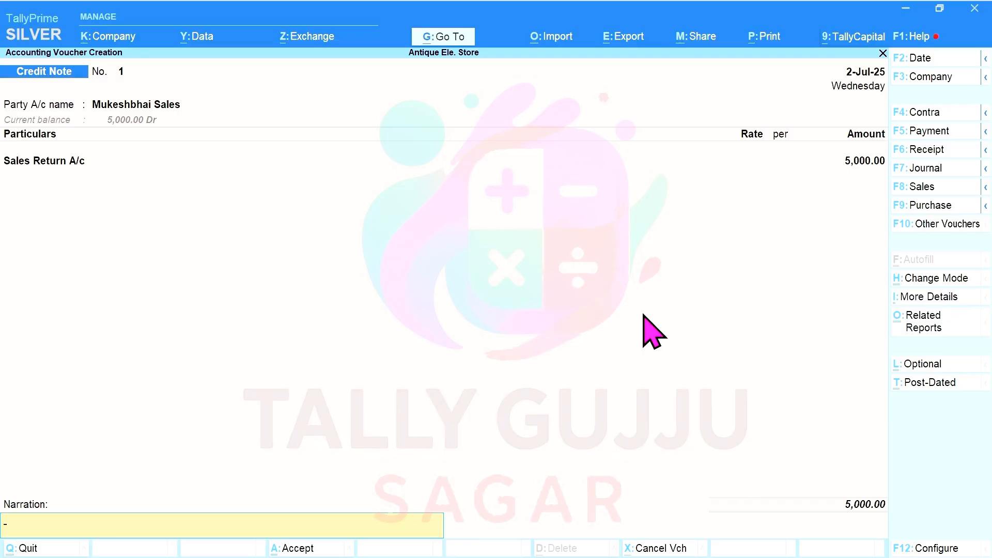
key("Return")
key("Return")
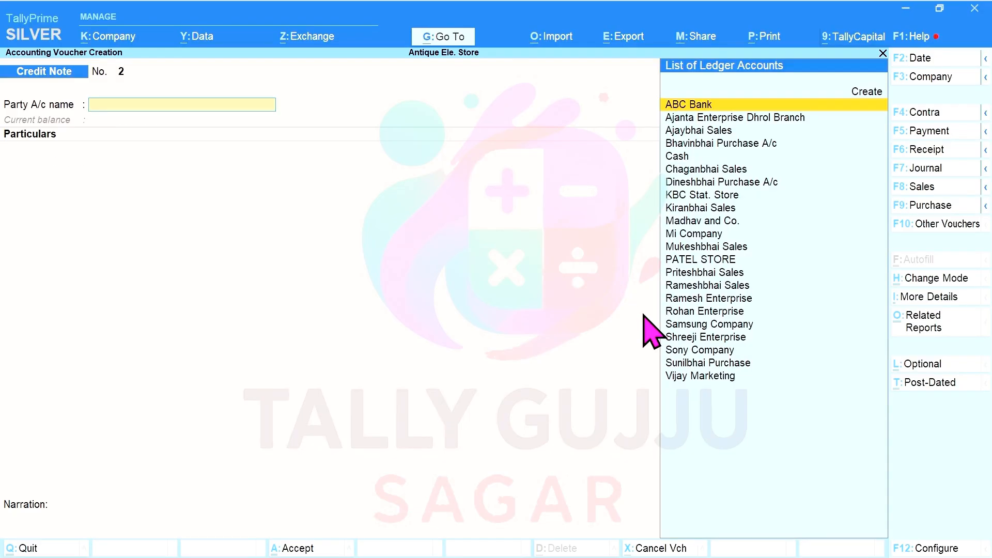
Read the G-11 sale and return transactions in the PDF and choose Rohan Enterprise as the second credit note's party.
key("alt+Tab")
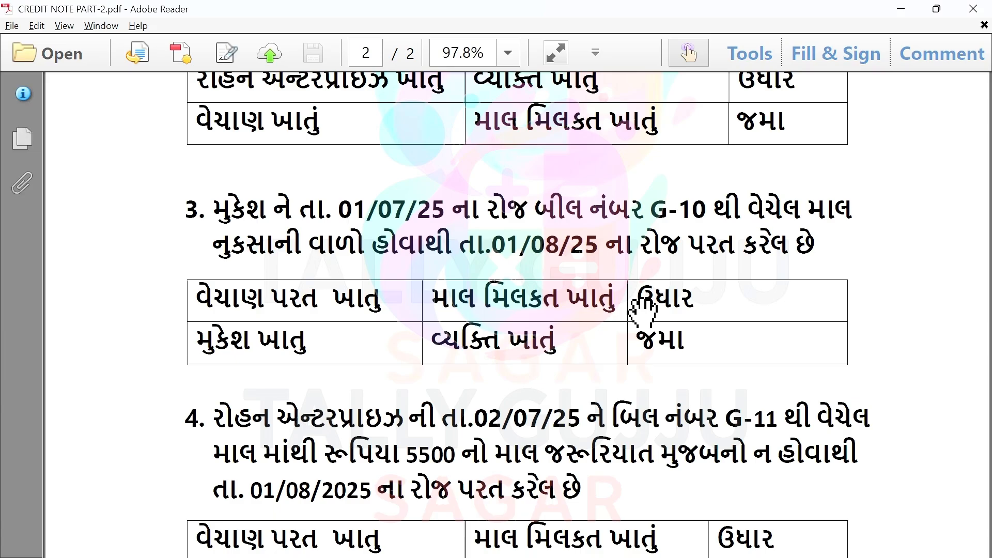
scroll(641, 310, "down", 3)
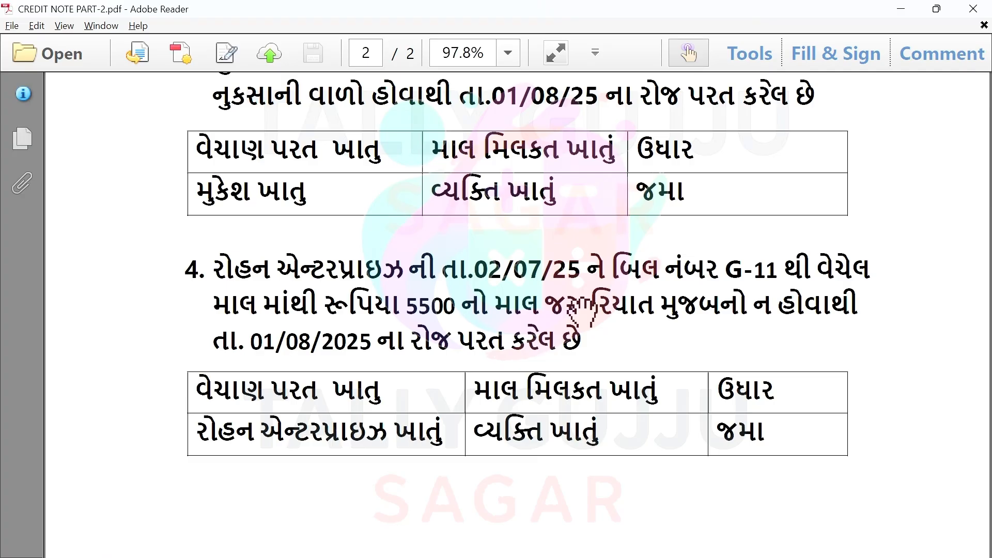
scroll(577, 309, "up", 10)
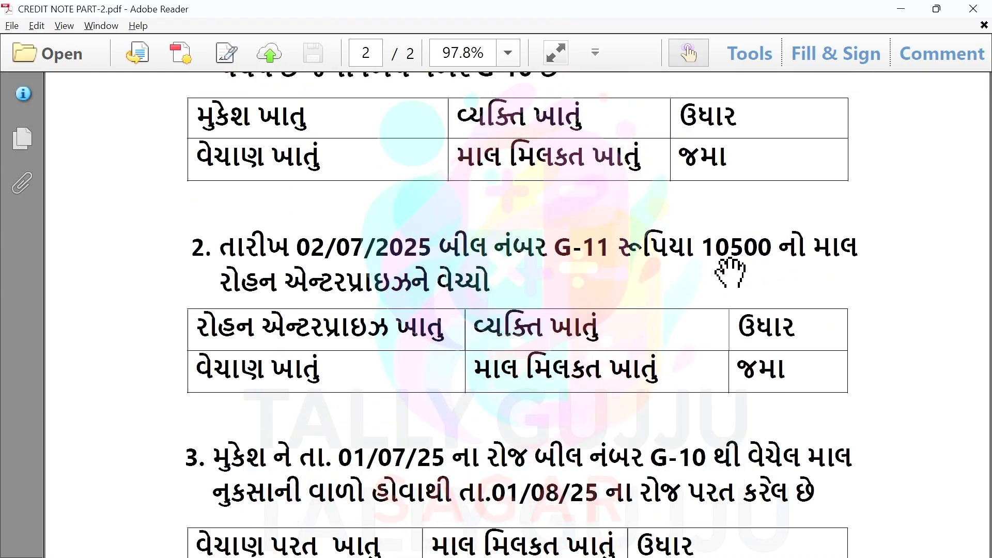
scroll(730, 273, "down", 10)
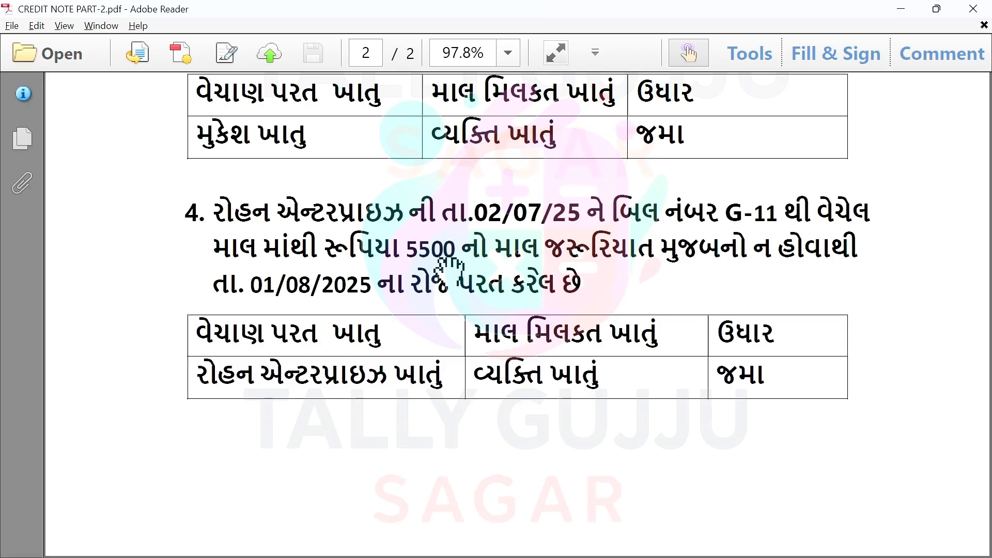
key("alt+Tab")
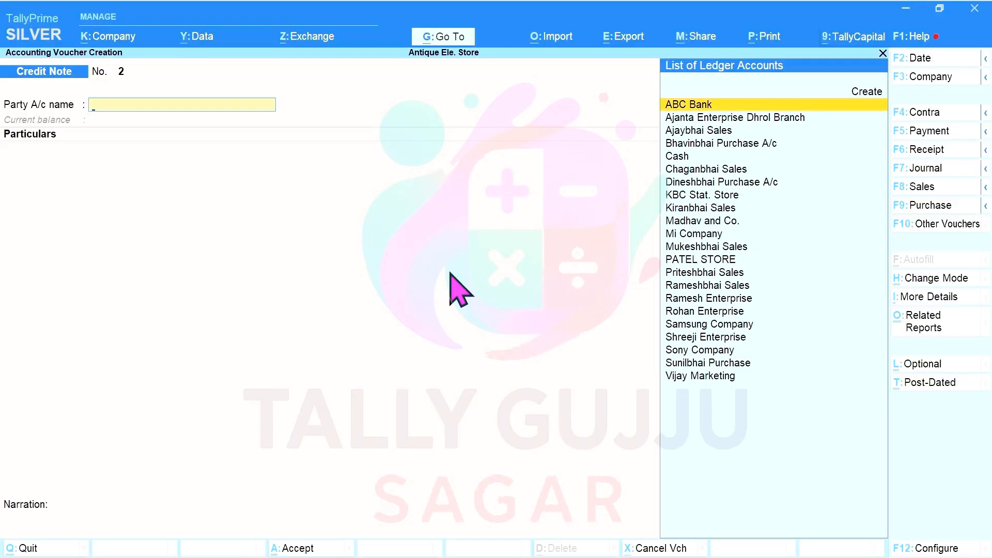
type("Ro")
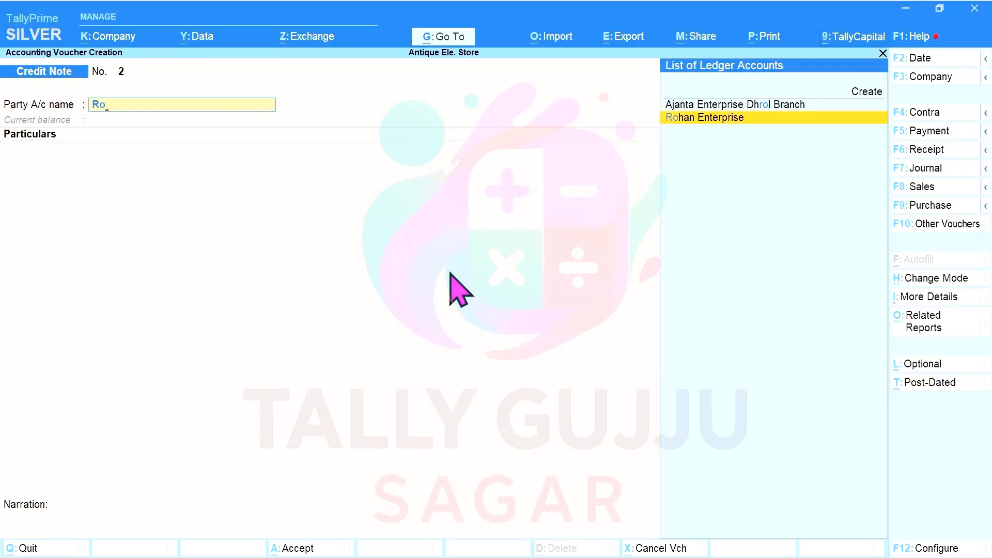
key("Return")
key("Return")
key("Return")
key("Return")
key("Return")
key("Return")
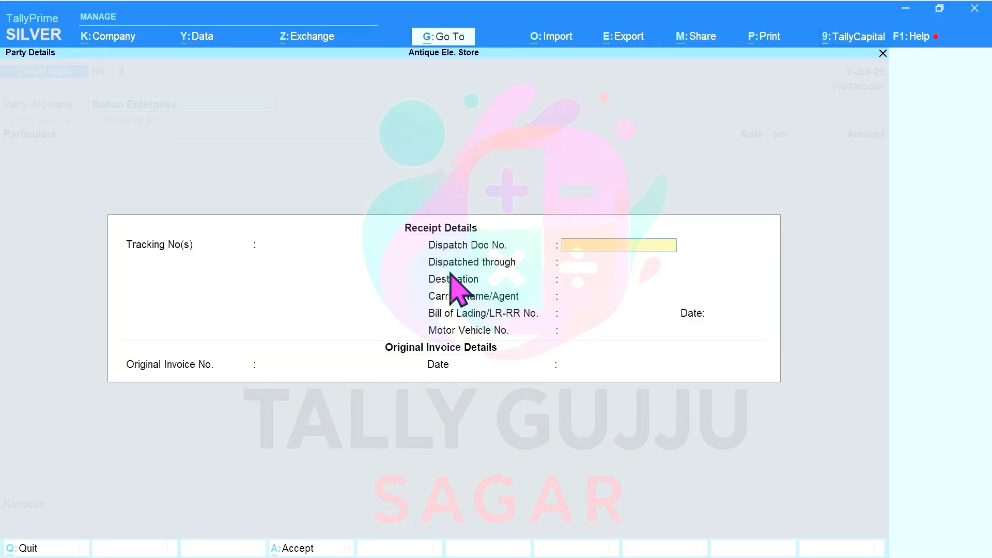
Look up the original sale in the PDF and enter original invoice number G-11 dated 2.7 in the receipt details.
key("Return")
key("Return")
key("Return")
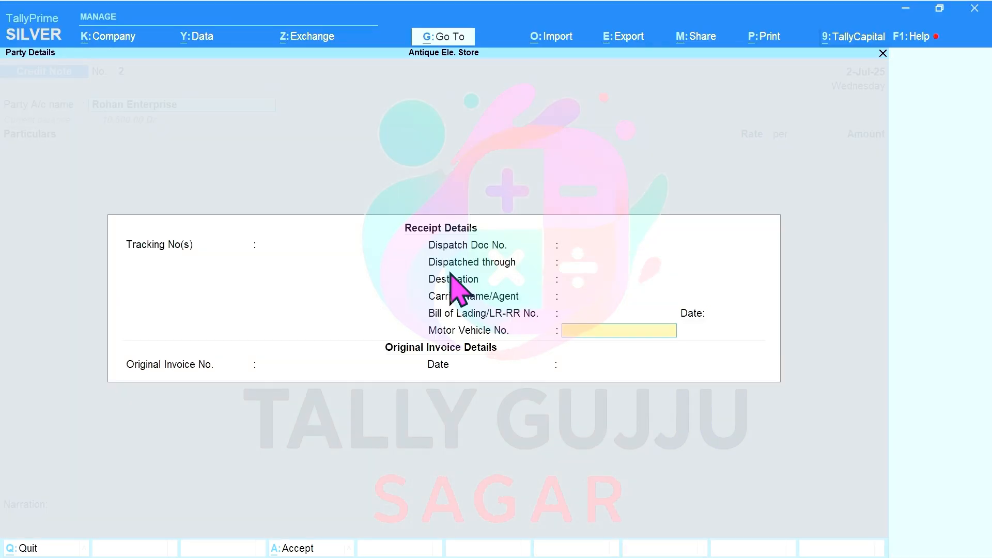
key("alt+Tab")
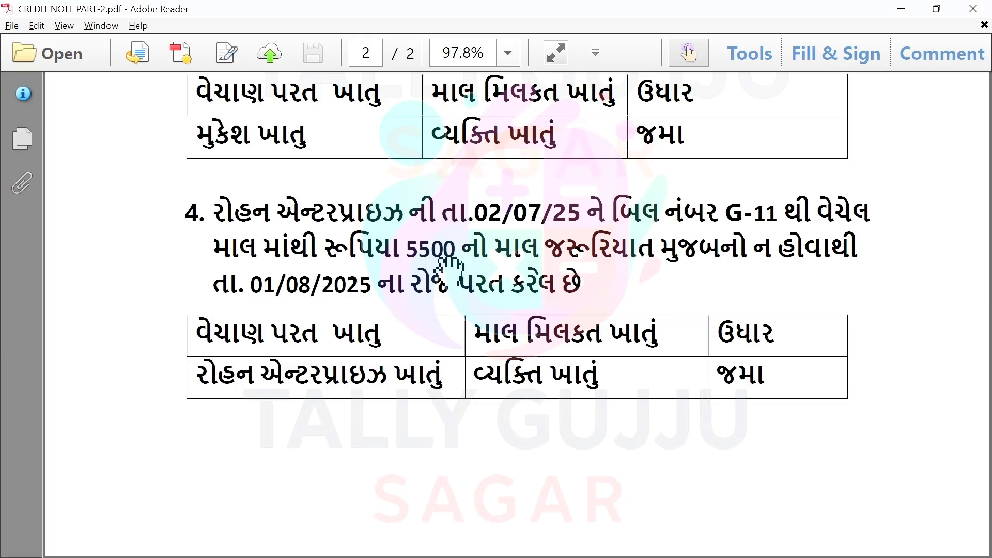
key("alt+Tab")
type("G-11")
key("Return")
key("alt+Tab")
key("alt+Tab")
type("2.7")
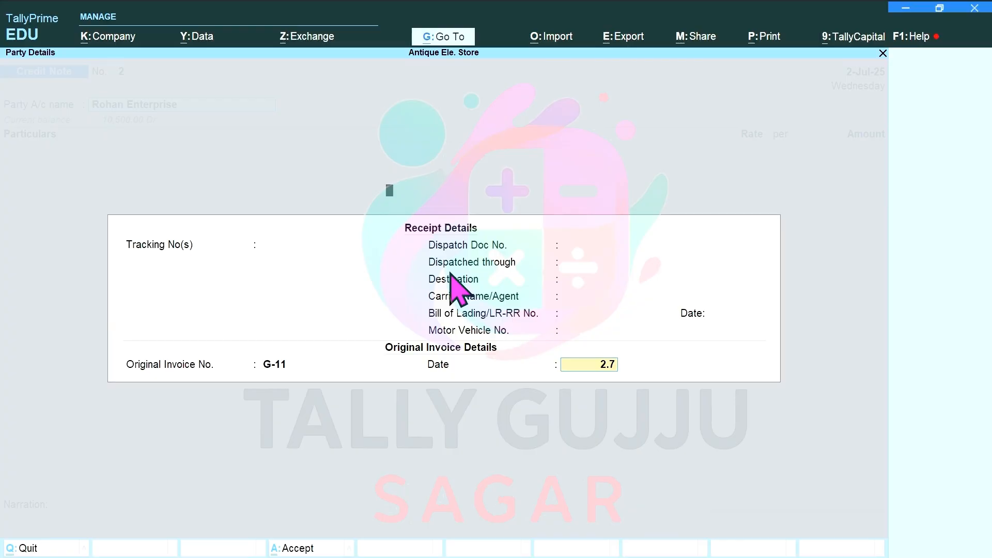
key("Return")
Accept the remaining party details, check the return date in the PDF and set the voucher date to 1.8.
key("Return")
key("Return")
key("Return")
key("Return")
key("Return")
key("Return")
key("Return")
key("Return")
key("alt+Tab")
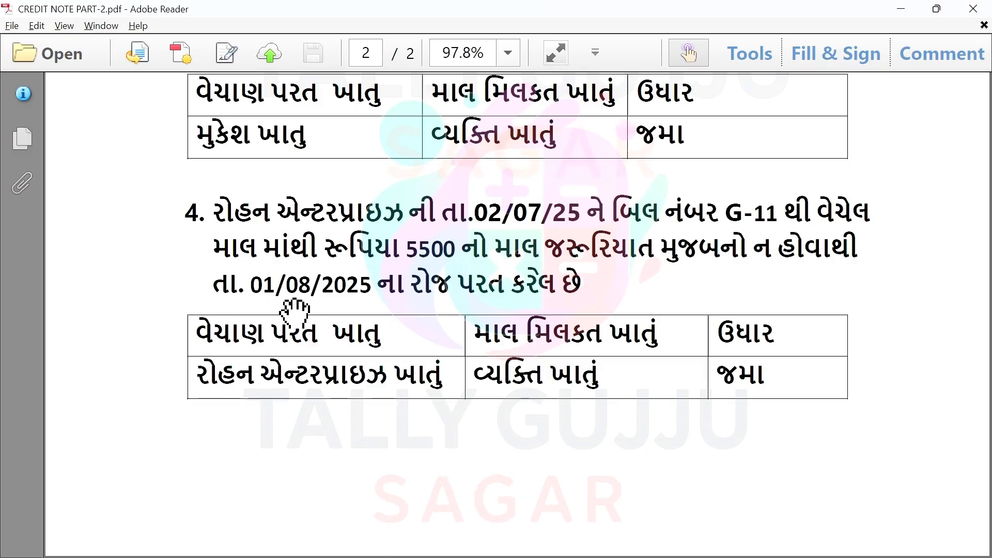
key("alt+Tab")
key("F2")
type("1.8")
key("Return")
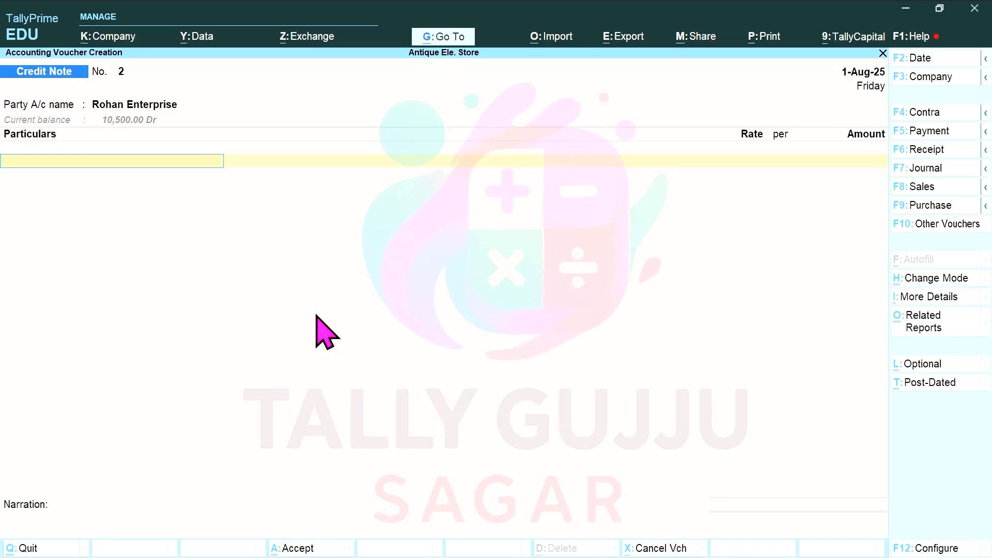
Choose Sales Return A/c as the ledger and enter the returned amount of 5500 given in the PDF.
type("Sal")
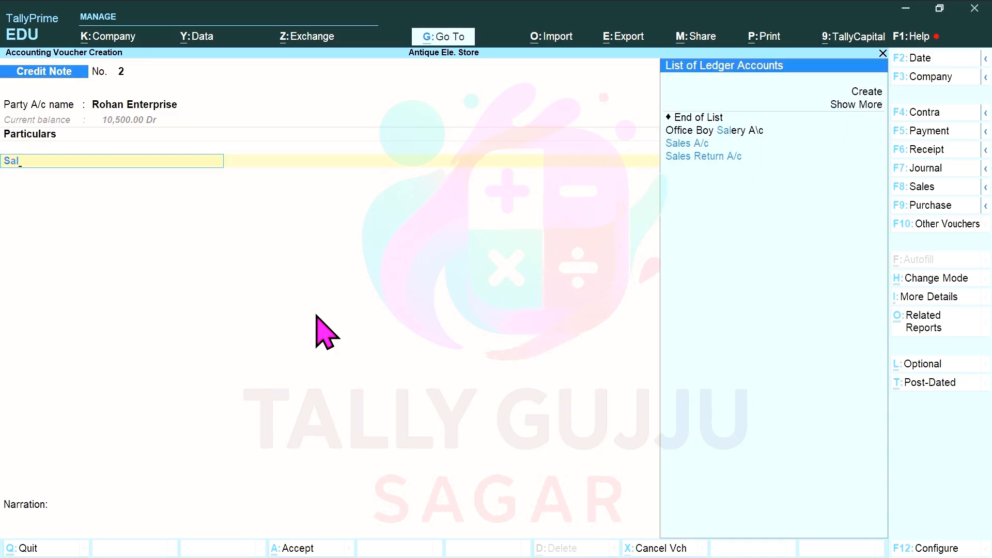
key("Down")
key("Return")
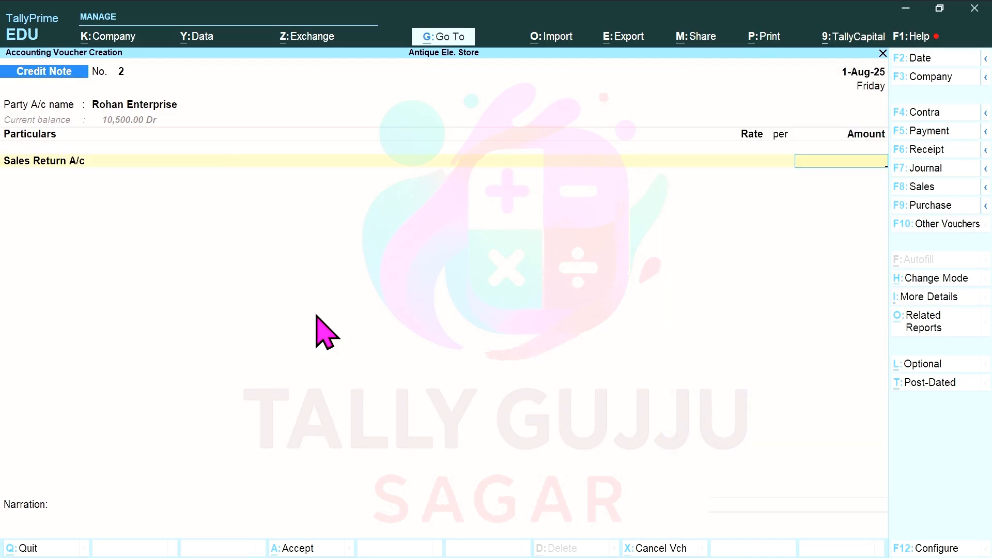
key("alt+Tab")
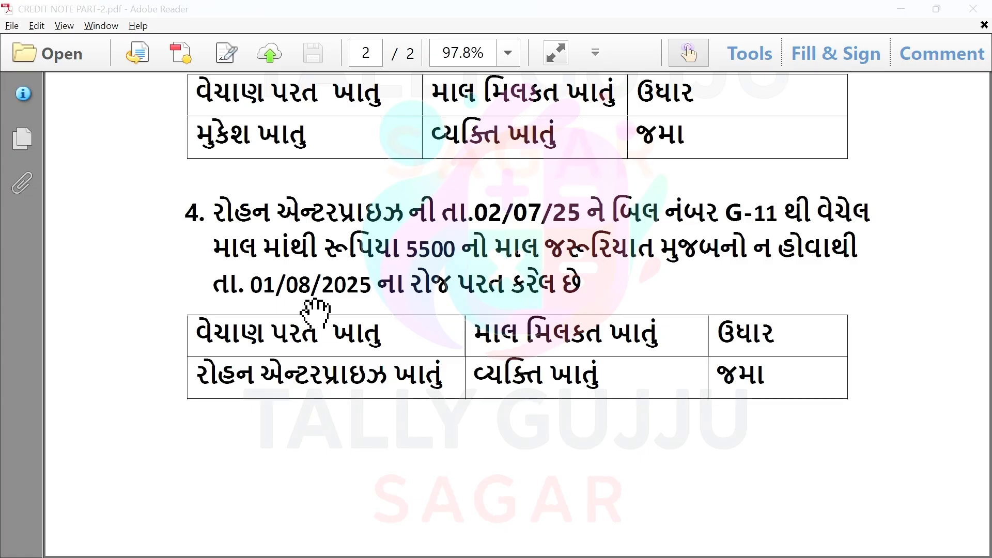
key("alt+Tab")
type("55")
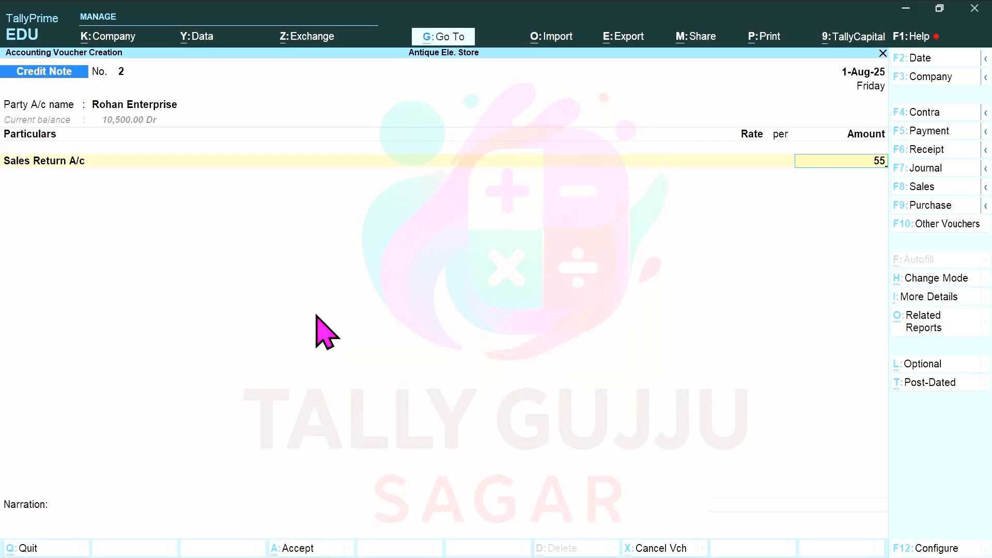
type("00")
key("Return")
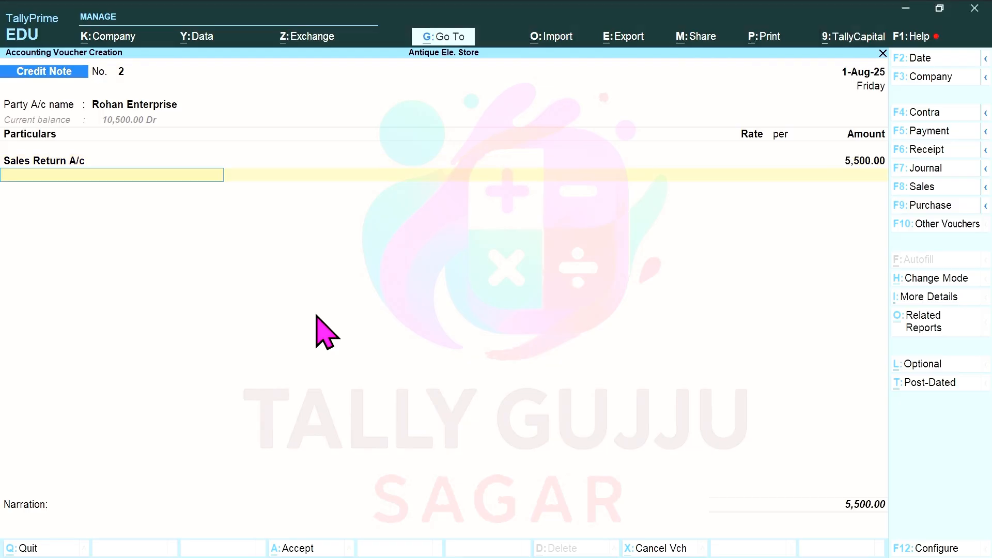
Adjust the 5,500 as Agst Ref against pending bill 12 and save the credit note without a narration.
key("Return")
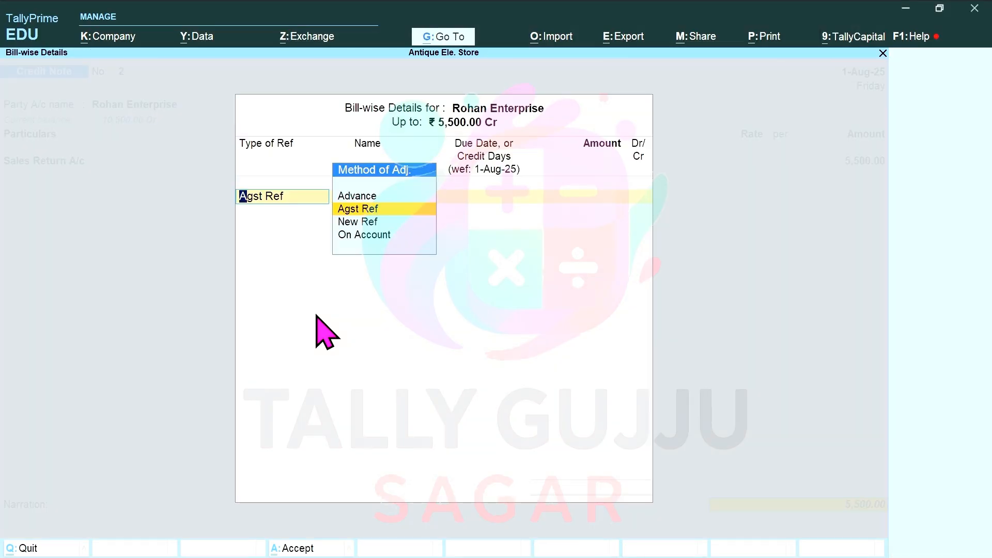
key("Return")
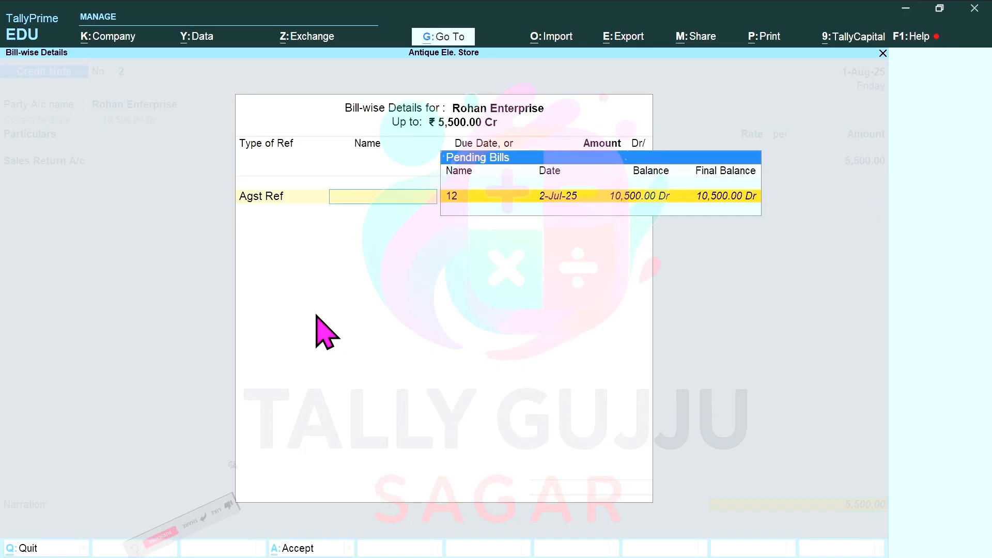
key("Return")
key("Return")
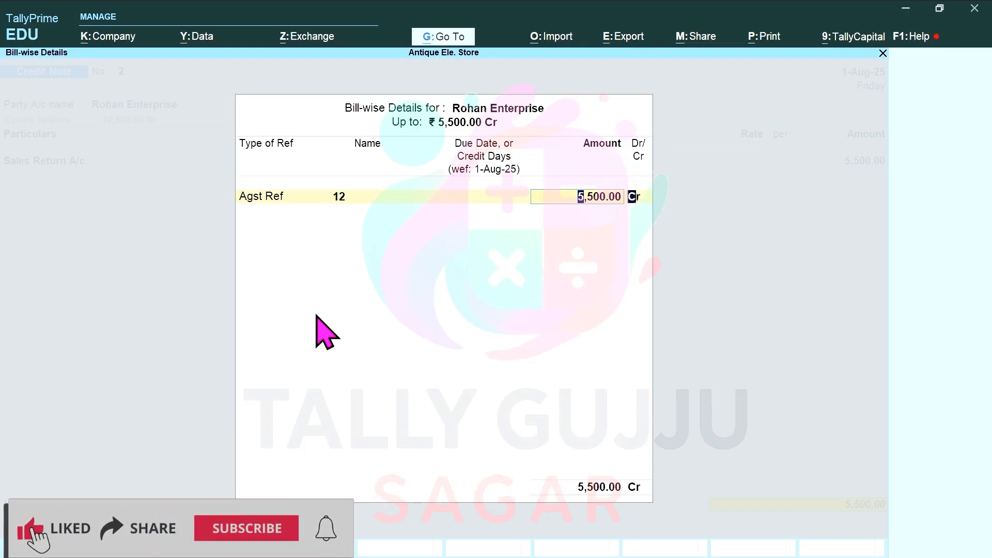
key("Return")
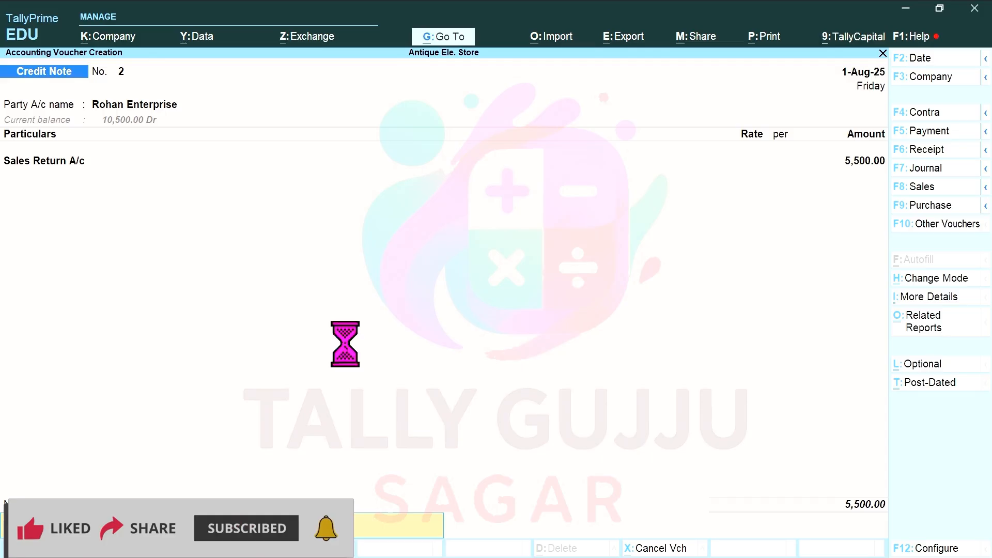
key("Return")
key("y")
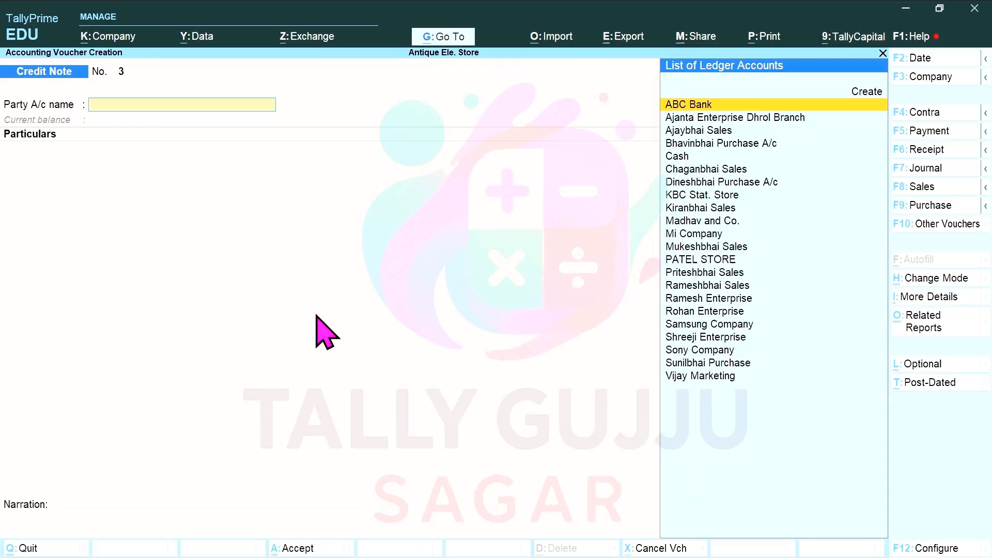
Review the four sale and return transactions in the practice PDF to check them against the recorded entries.
key("alt+Tab")
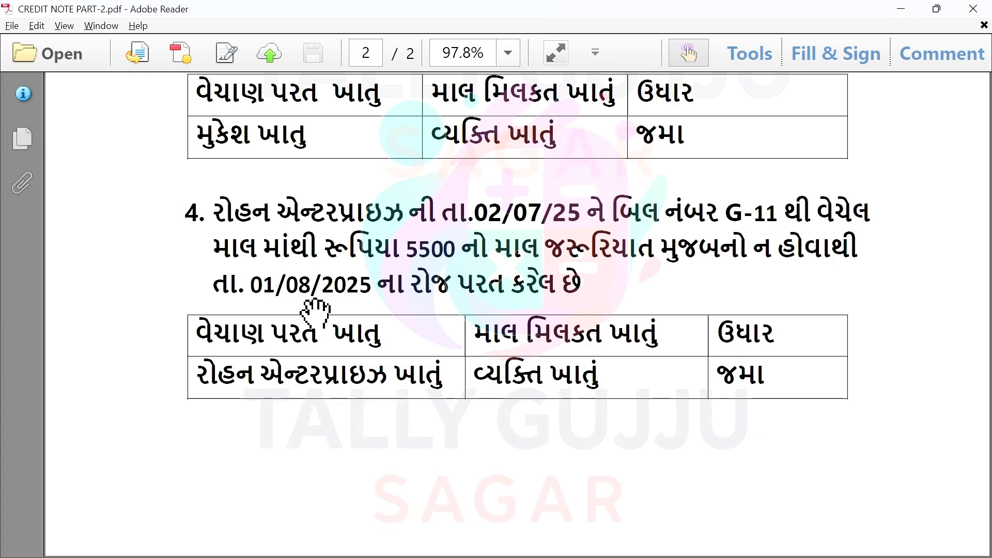
scroll(320, 323, "up", 15)
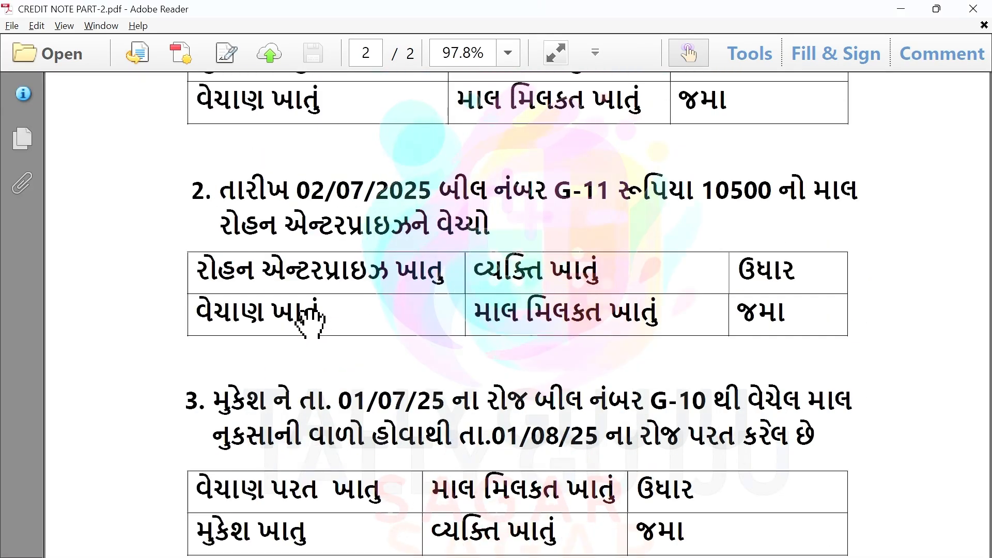
scroll(321, 326, "down", 5)
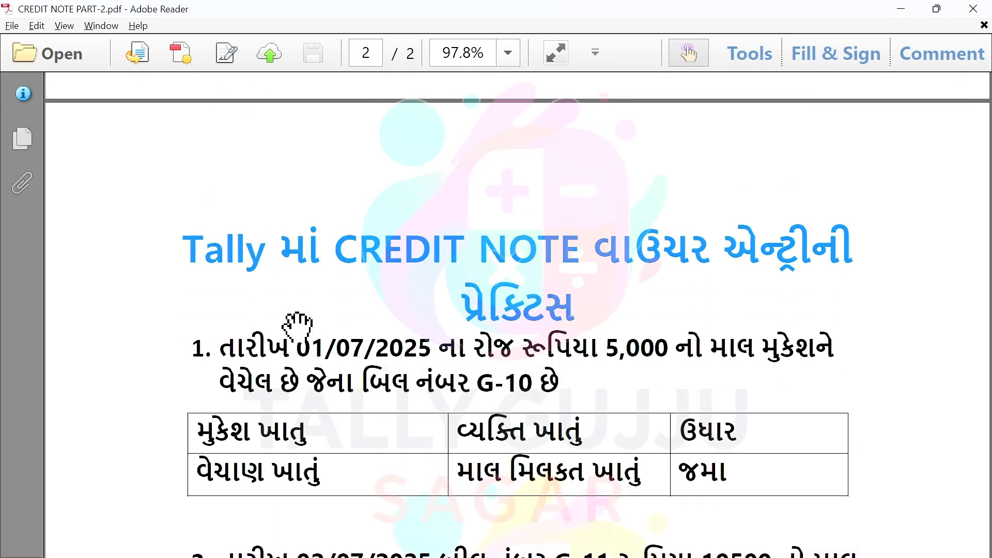
scroll(297, 329, "down", 8)
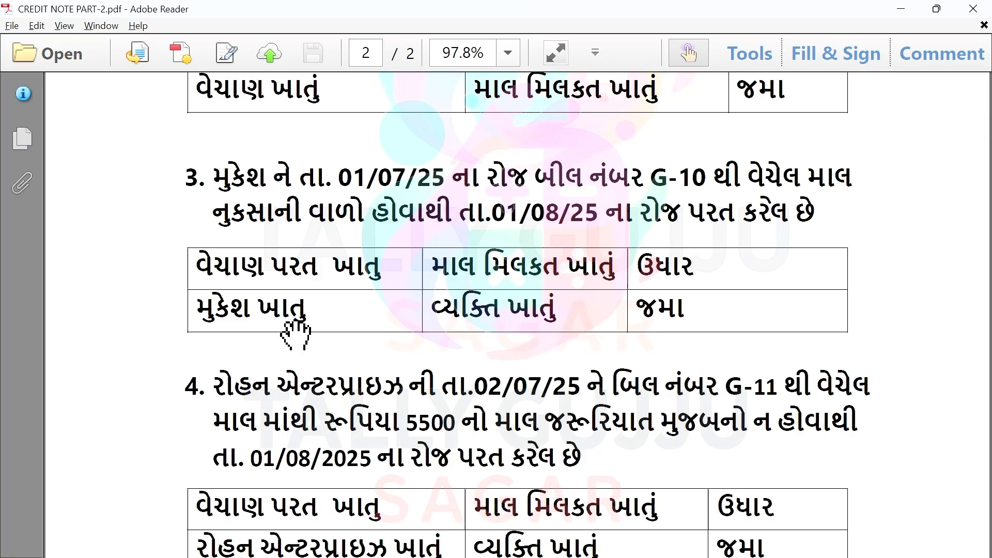
key("alt+Tab")
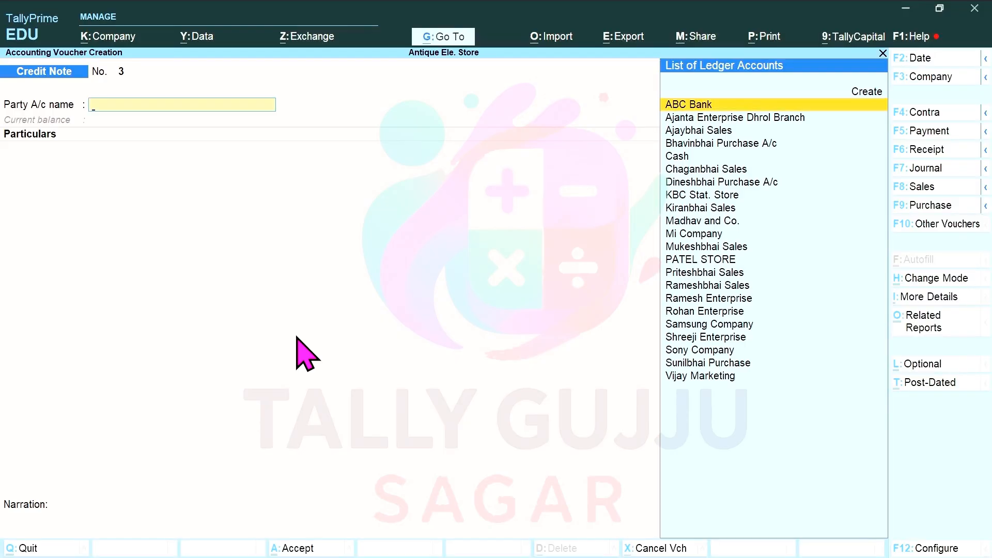
Leave the blank third credit note and continue in Educational Mode to get back to the Gateway of Tally.
key("Escape")
key("Escape")
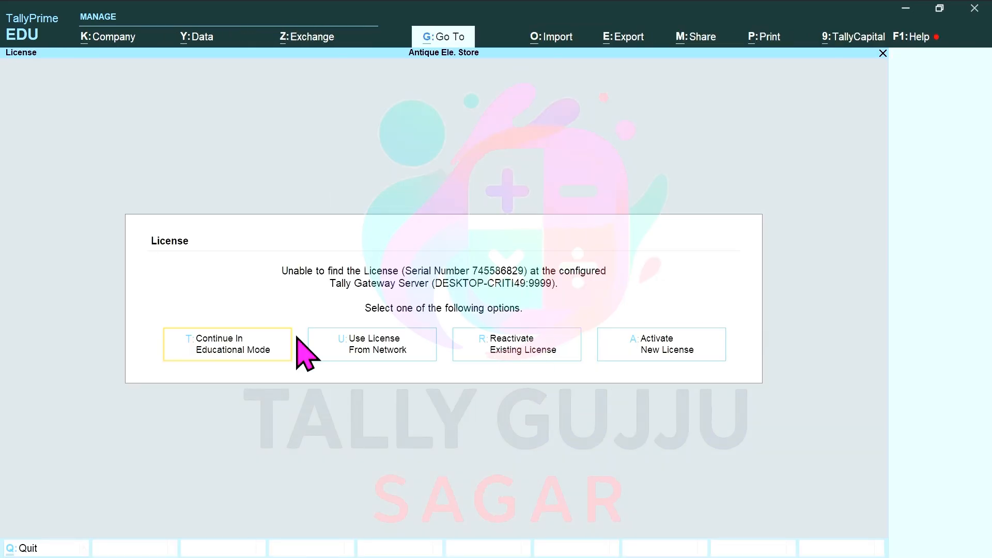
key("Right")
key("Right")
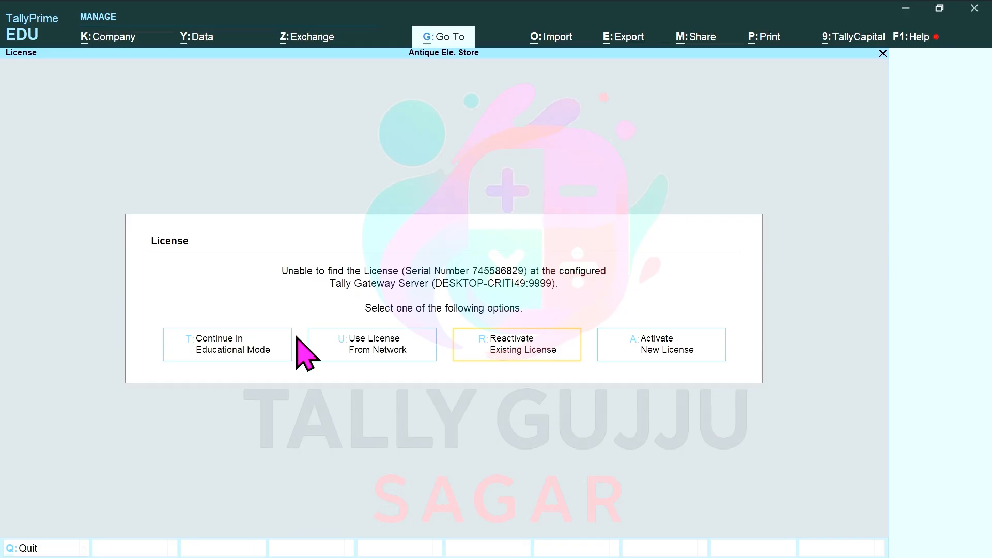
key("Left")
key("Left")
key("Return")
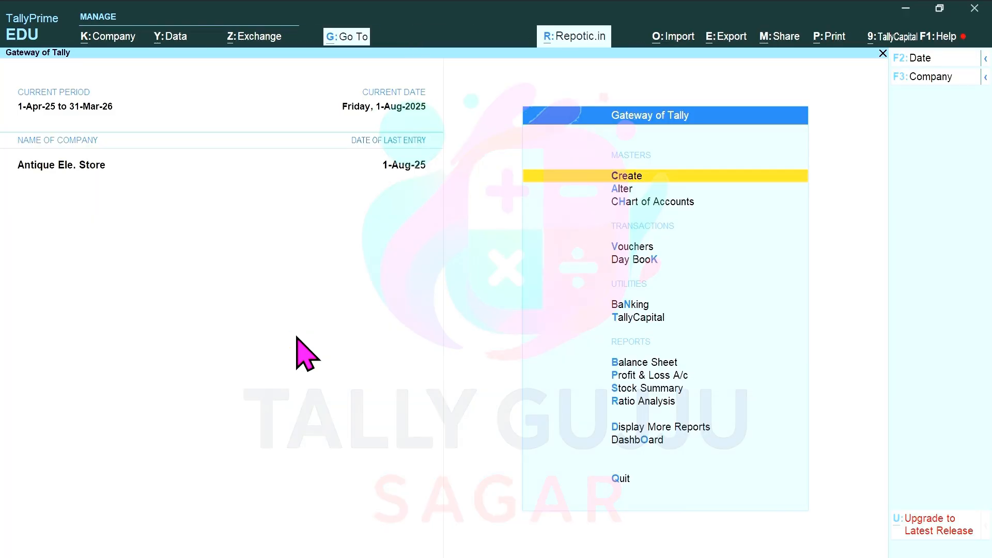
Open the Account Books reports from the additional display reports.
key("Down")
key("Down")
key("Down")
key("Down")
key("Down")
key("Down")
key("Down")
key("Down")
key("Down")
key("Down")
key("Down")
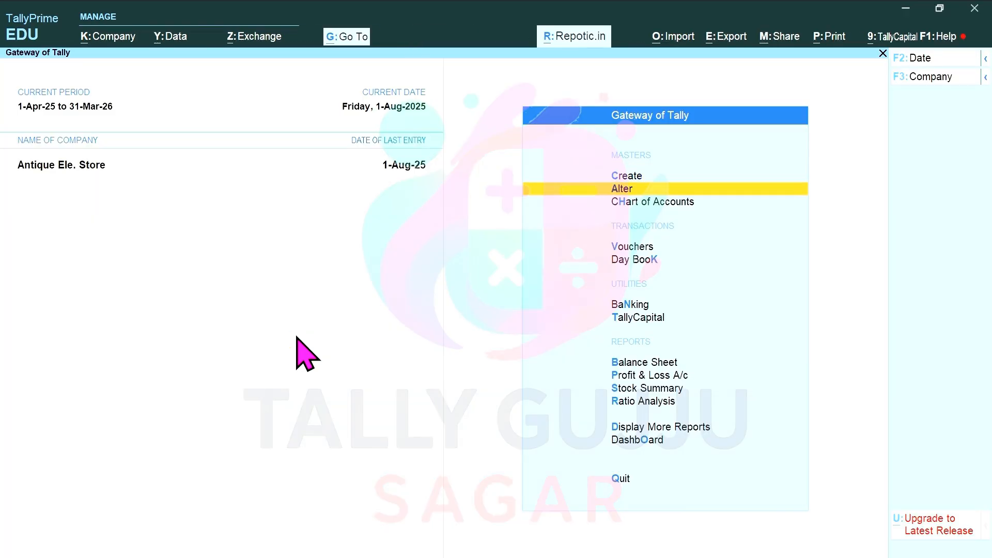
key("Return")
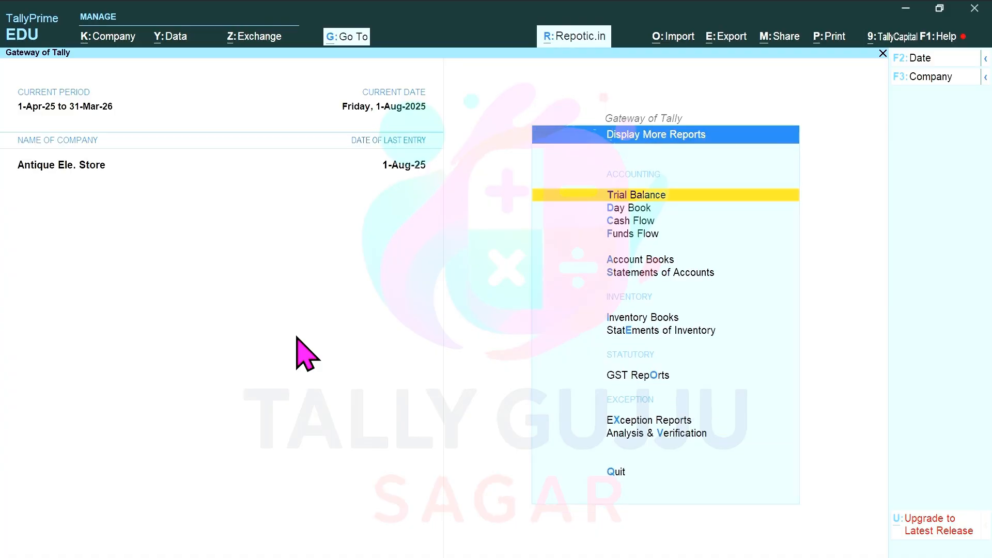
key("Down")
key("Down")
key("Down")
key("Down")
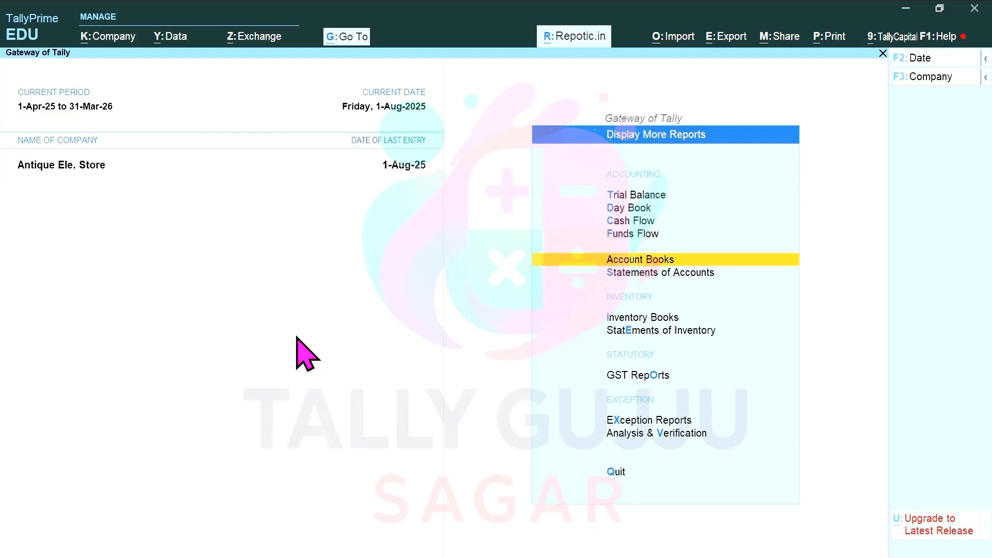
key("Return")
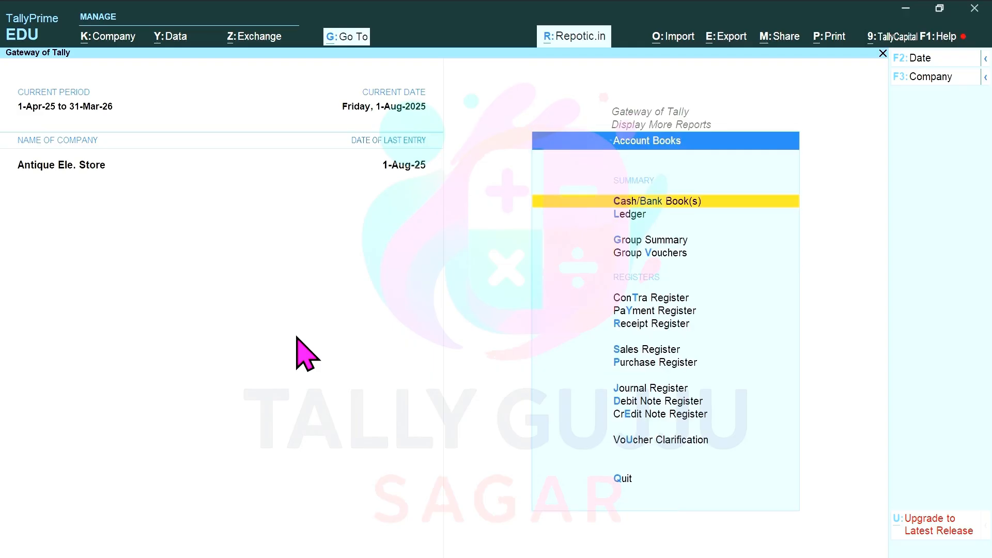
key("Down")
key("Down")
key("Down")
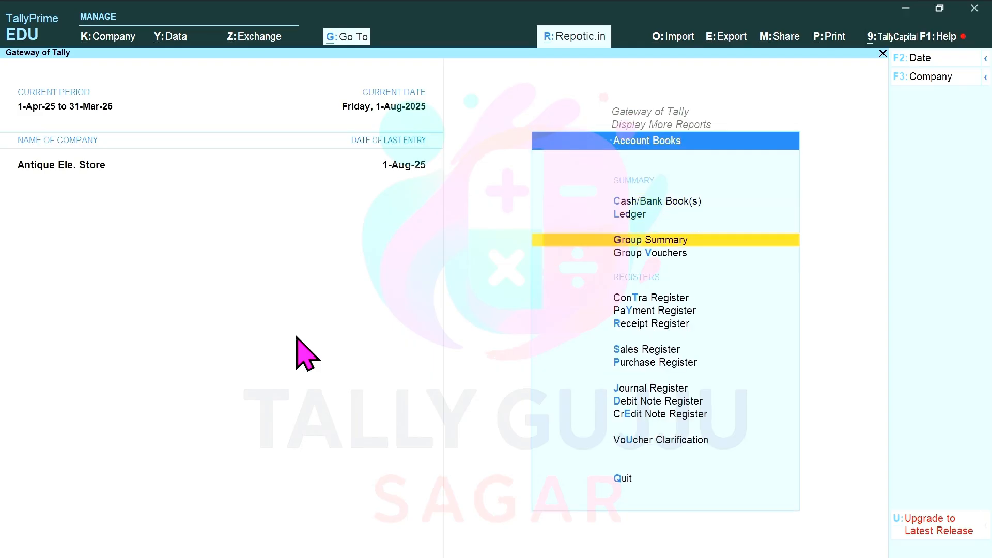
key("Return")
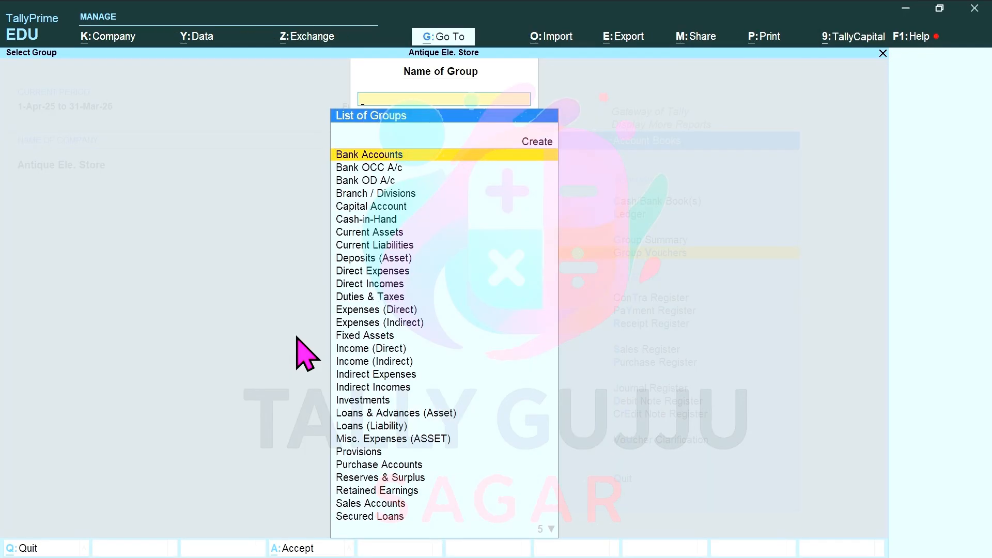
type("Cre")
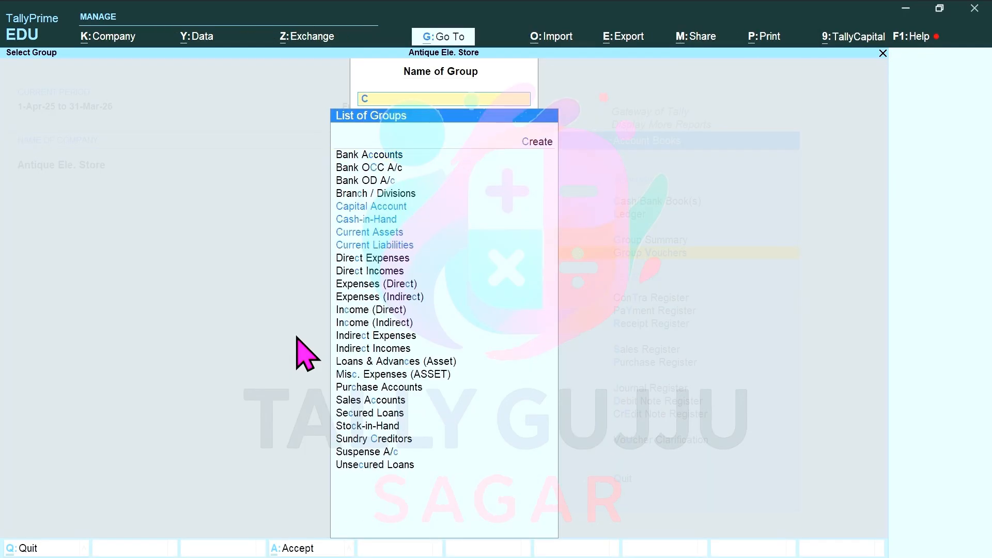
key("BackSpace")
key("BackSpace")
key("BackSpace")
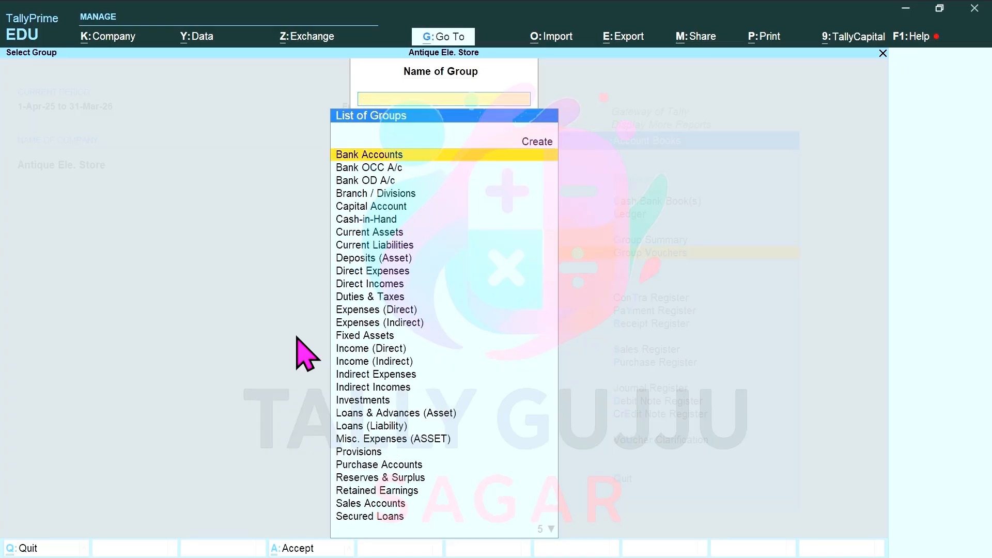
key("Escape")
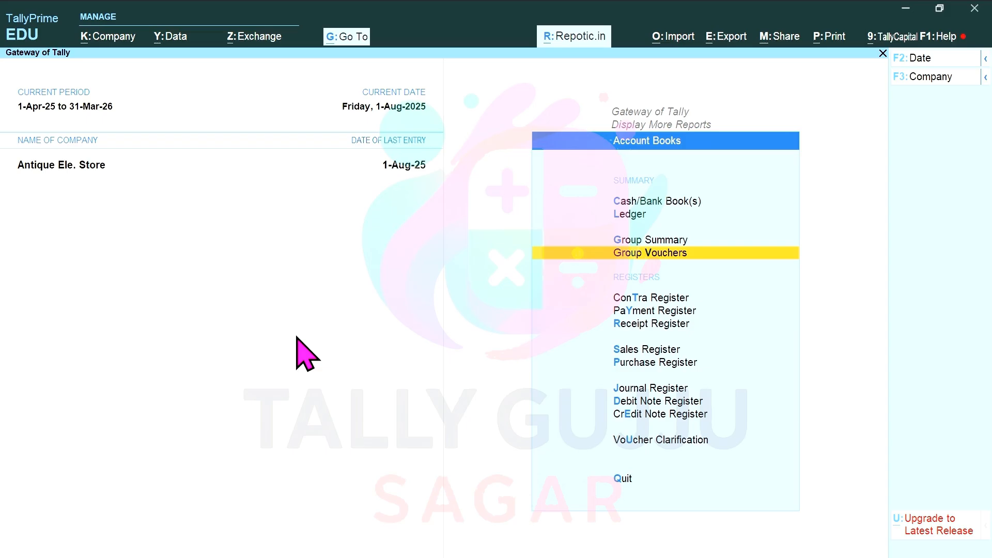
Open the Credit Note Register to examine the monthly credit note vouchers.
key("Down")
key("Down")
key("Down")
key("Down")
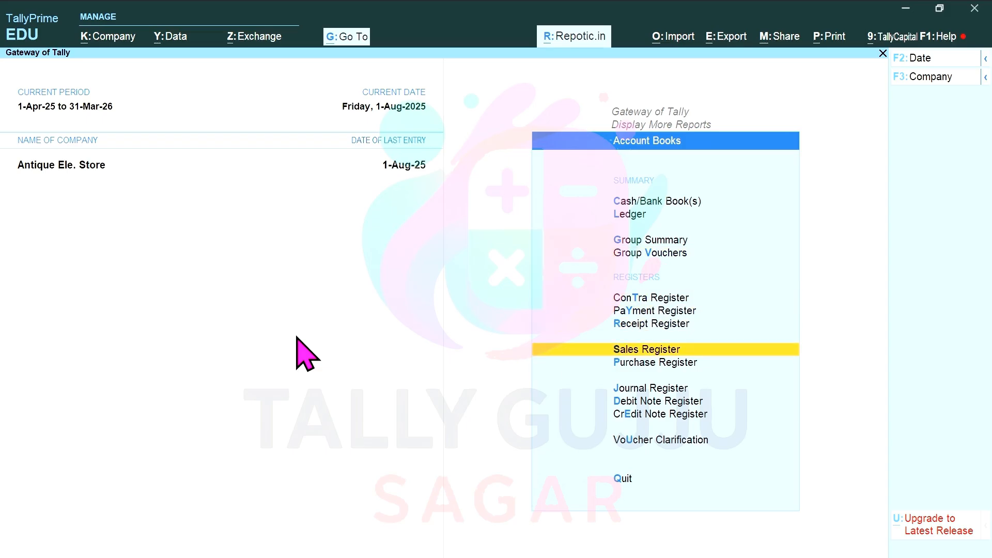
key("Down")
key("Down")
key("Down")
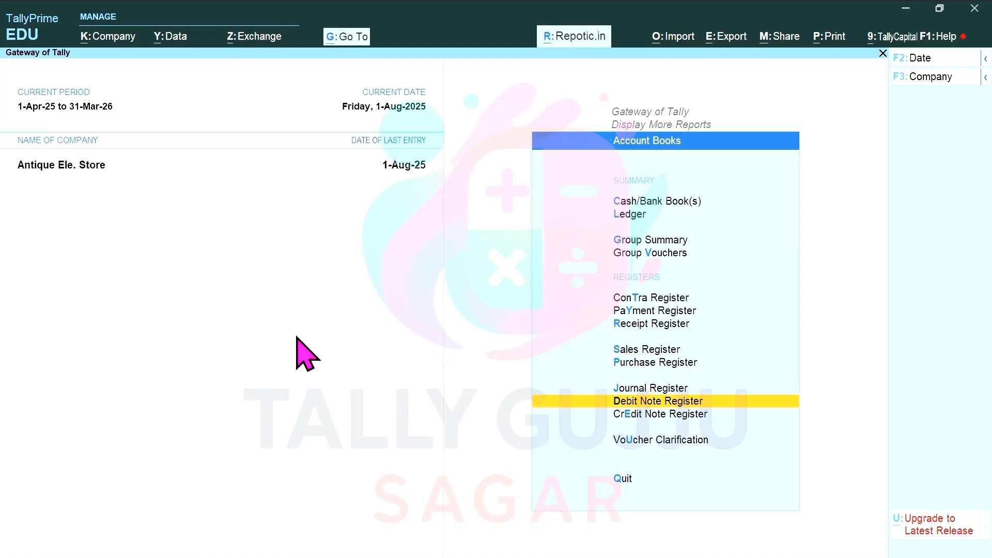
key("Down")
key("Return")
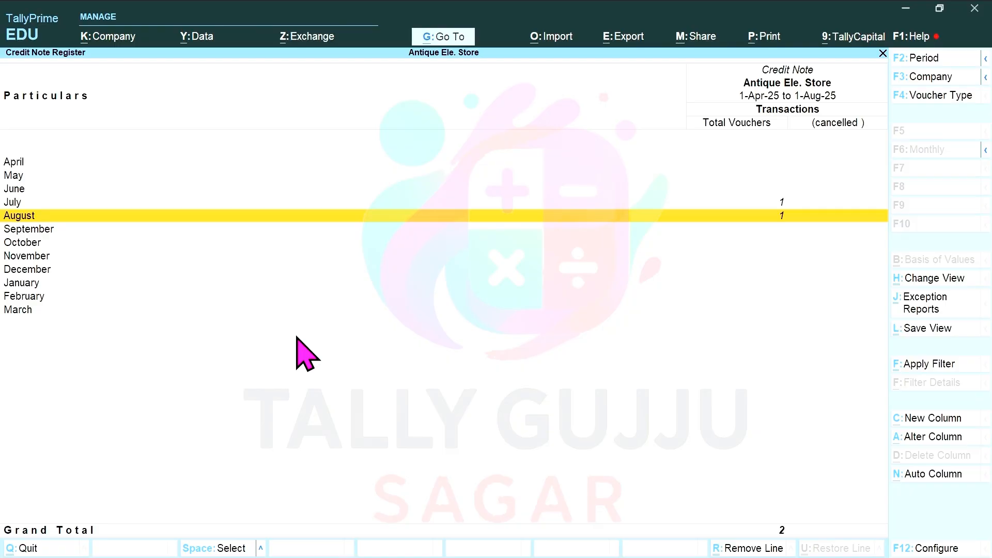
Open July's vouchers in the Credit Note Register and compare the credit note's date with the return date in the practice PDF.
key("Up")
key("Down")
key("Up")
key("Down")
key("Up")
key("Return")
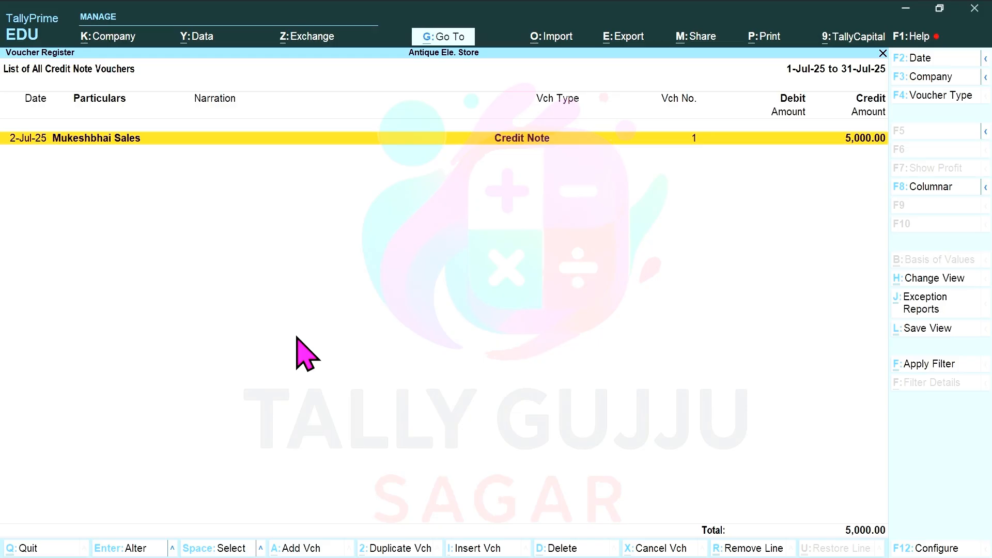
key("alt+Tab")
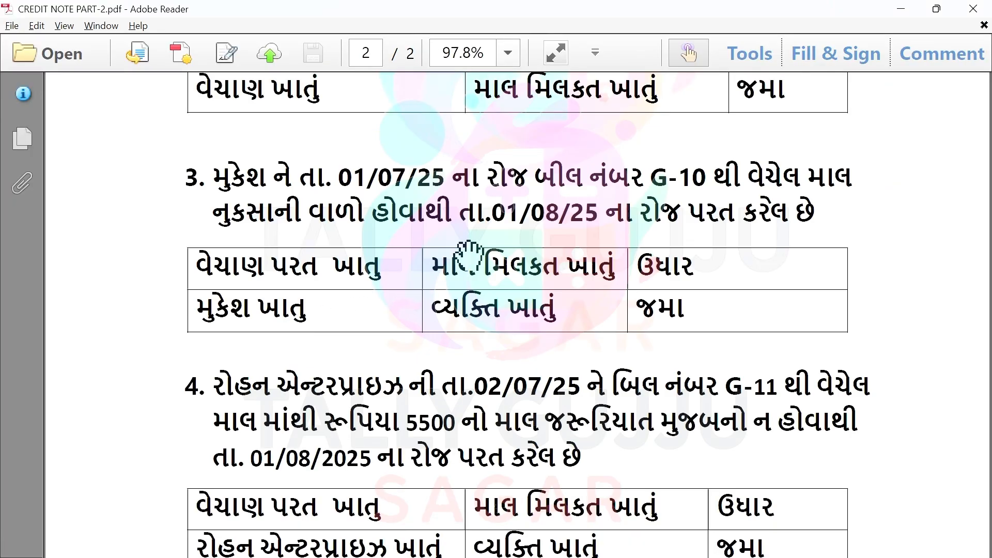
key("alt+Tab")
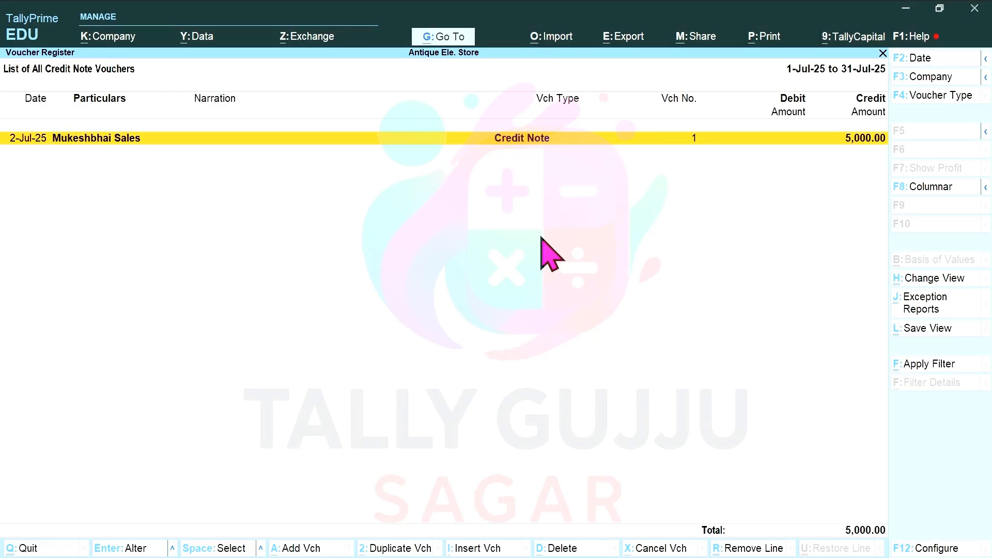
Change the voucher date of July's credit note no. 1 to 1-Aug-25 and save the voucher with its other details kept.
key("Return")
key("F2")
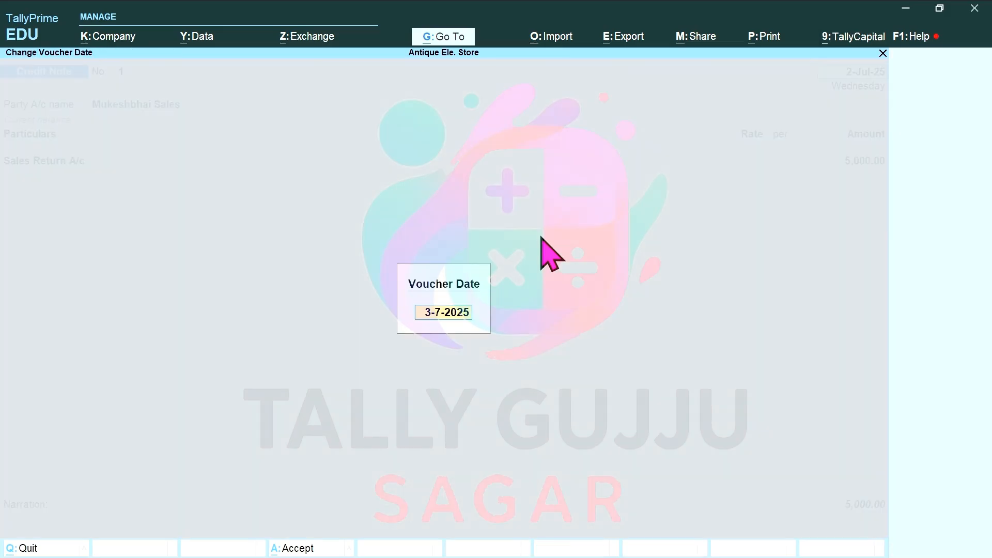
type("1.8")
key("Return")
key("Return")
key("Return")
key("Return")
key("Return")
key("Return")
key("Return")
key("Return")
key("Return")
key("Return")
key("Return")
key("Return")
key("Return")
key("Return")
key("Return")
key("Return")
key("Return")
key("Return")
key("Return")
key("Return")
key("Return")
key("Return")
key("Return")
key("Return")
key("Return")
key("Return")
key("Return")
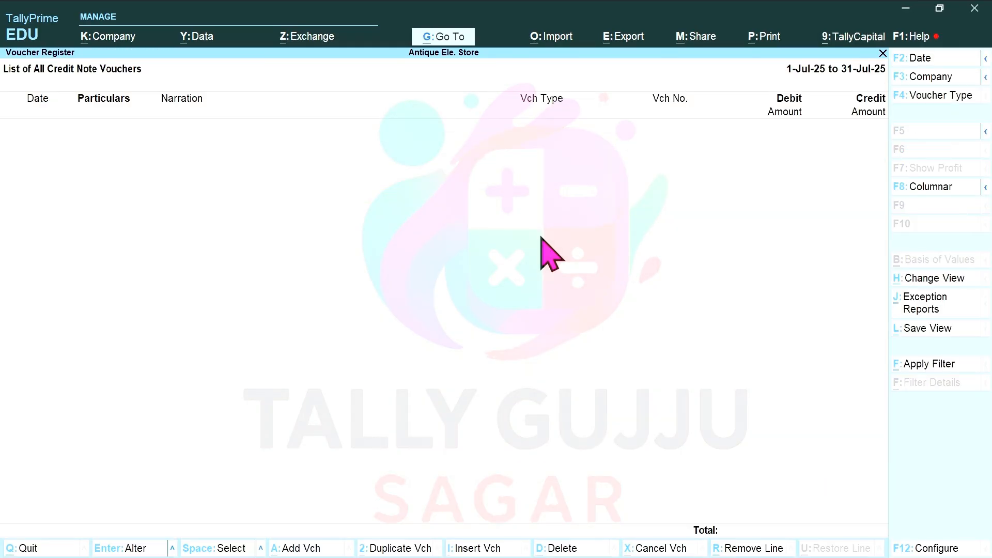
Check August's vouchers in the Credit Note Register, and return to the Account Books reports.
key("Escape")
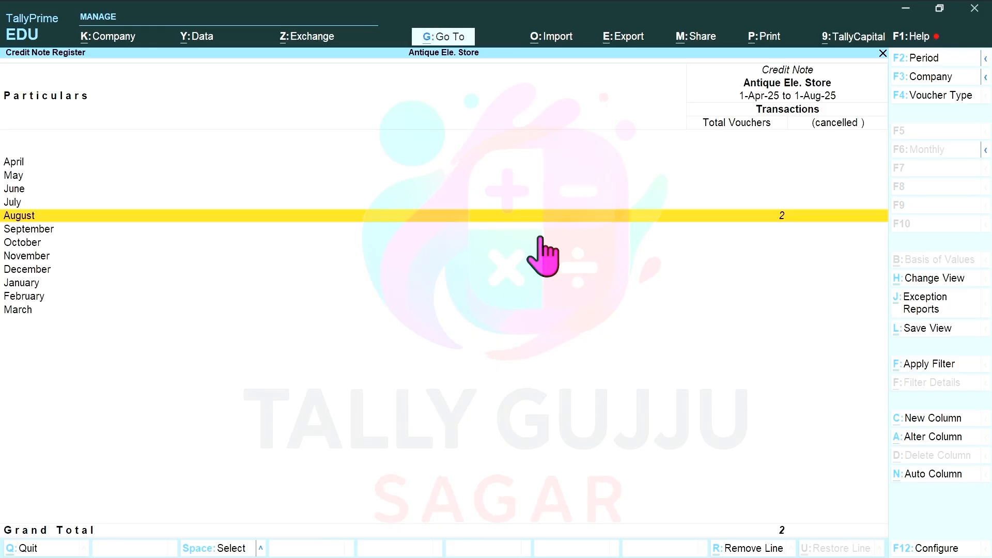
key("Return")
key("Down")
key("Up")
key("Down")
key("Up")
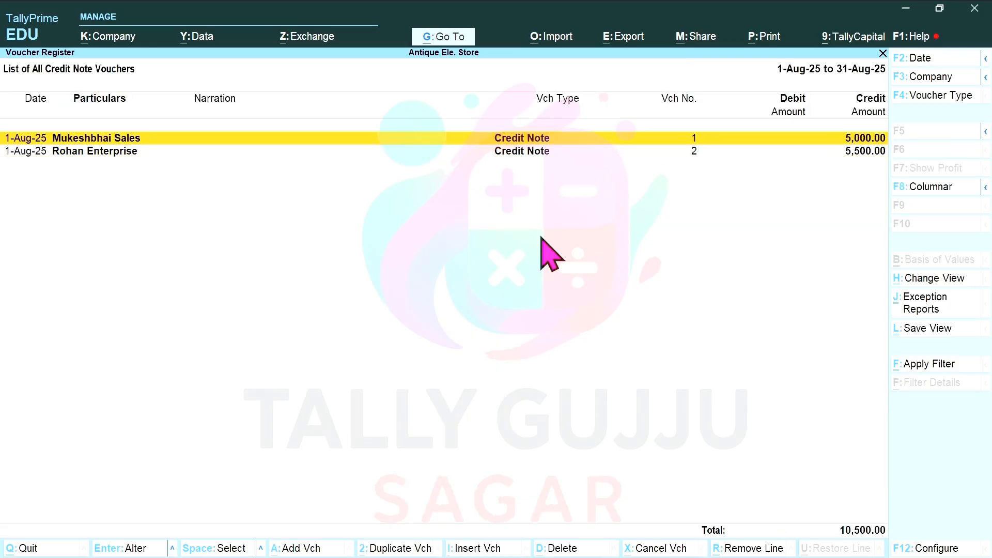
key("Escape")
key("Escape")
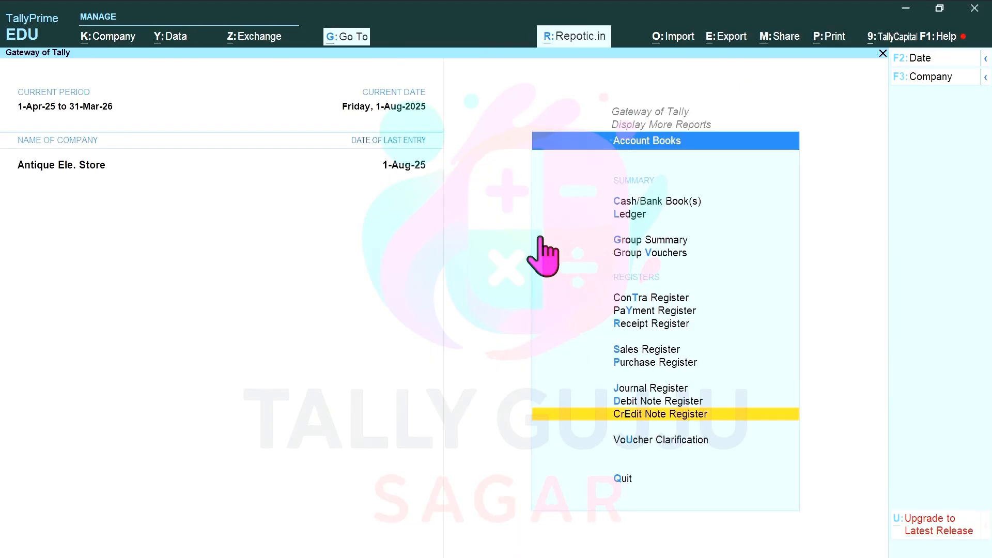
Open the June vouchers in the Debit Note Register.
key("Up")
key("Return")
key("Up")
key("Up")
key("Return")
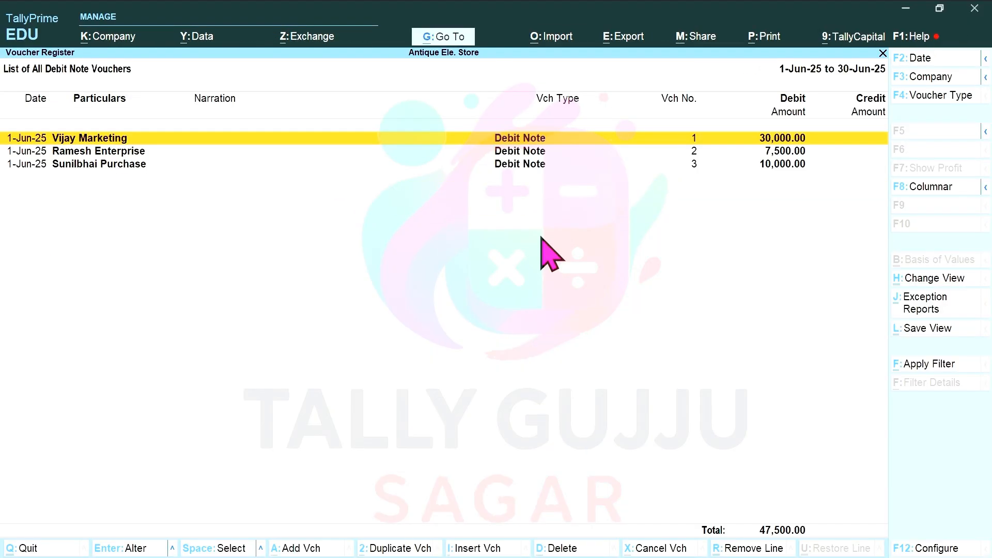
Look through the June debit note vouchers, and go back to the Account Books reports.
key("Down")
key("Down")
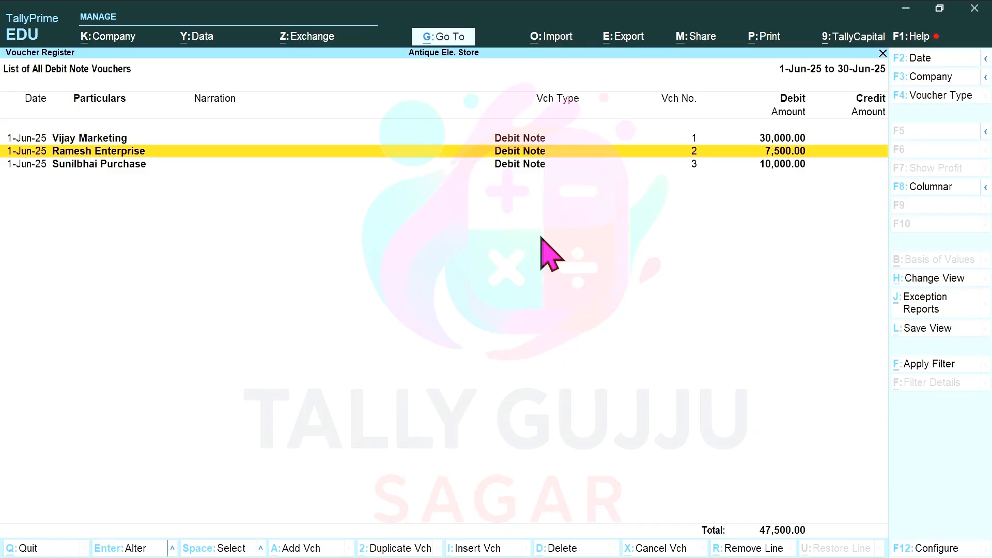
key("Up")
key("Up")
key("Down")
key("Down")
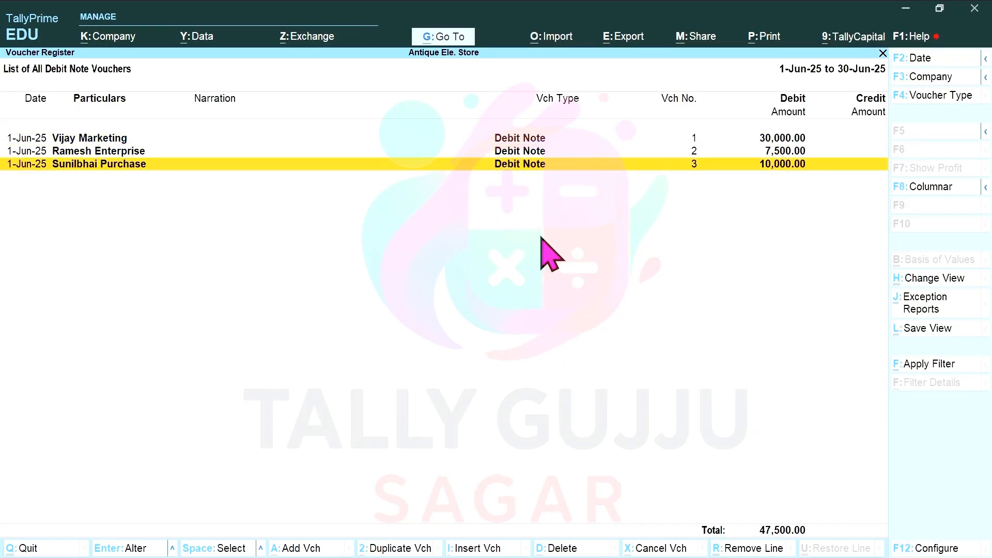
key("Escape")
key("Escape")
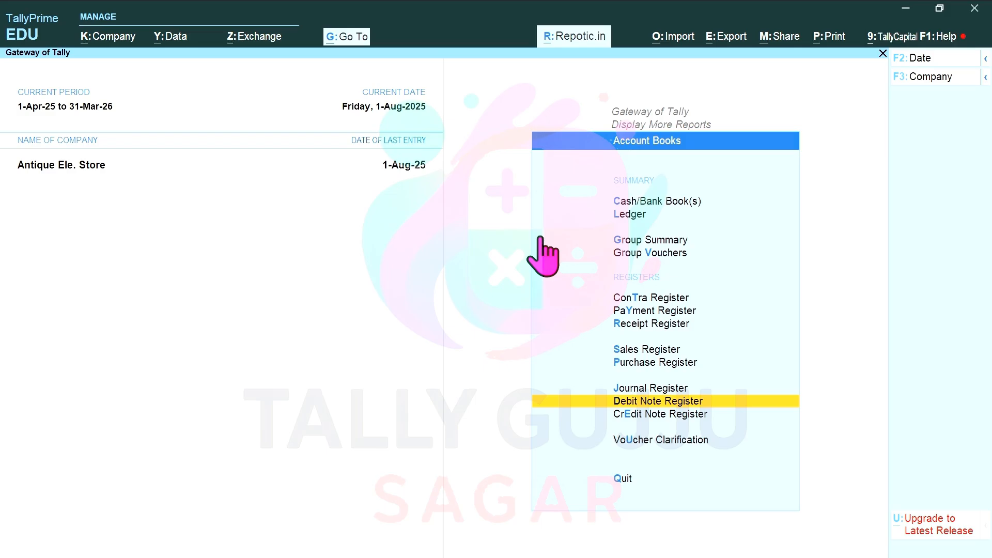
View the Sales Register briefly and return to the Account Books reports.
key("Up")
key("Up")
key("Up")
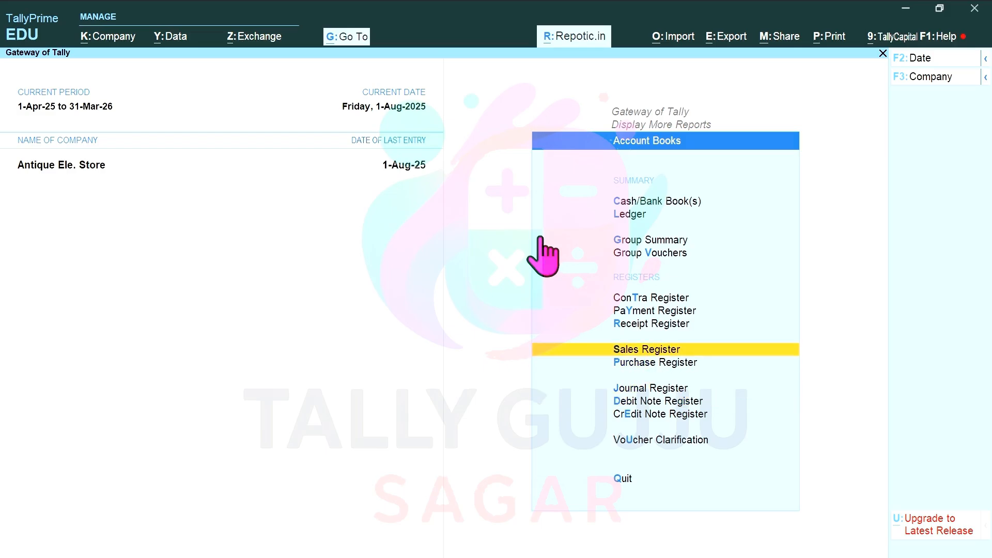
key("Return")
key("Escape")
key("Down")
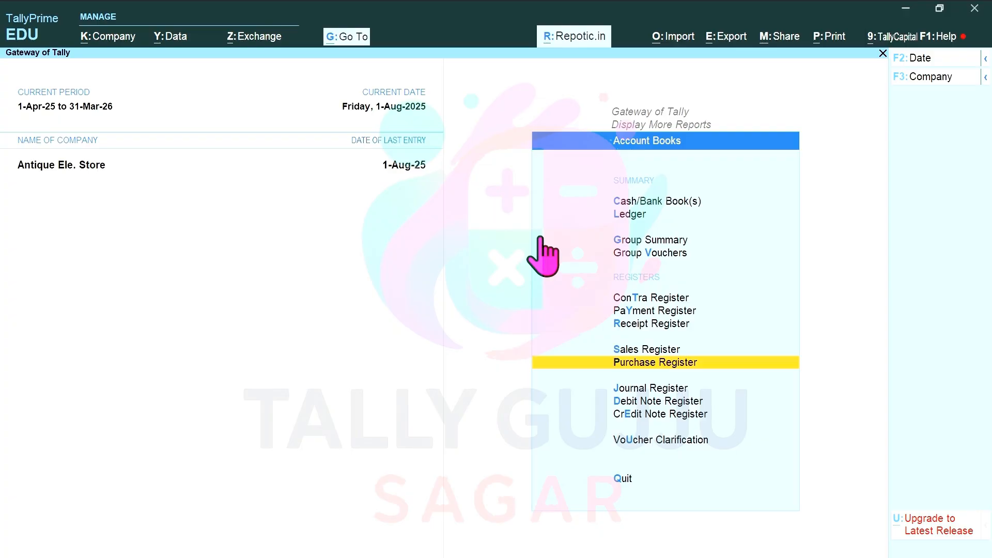
key("Down")
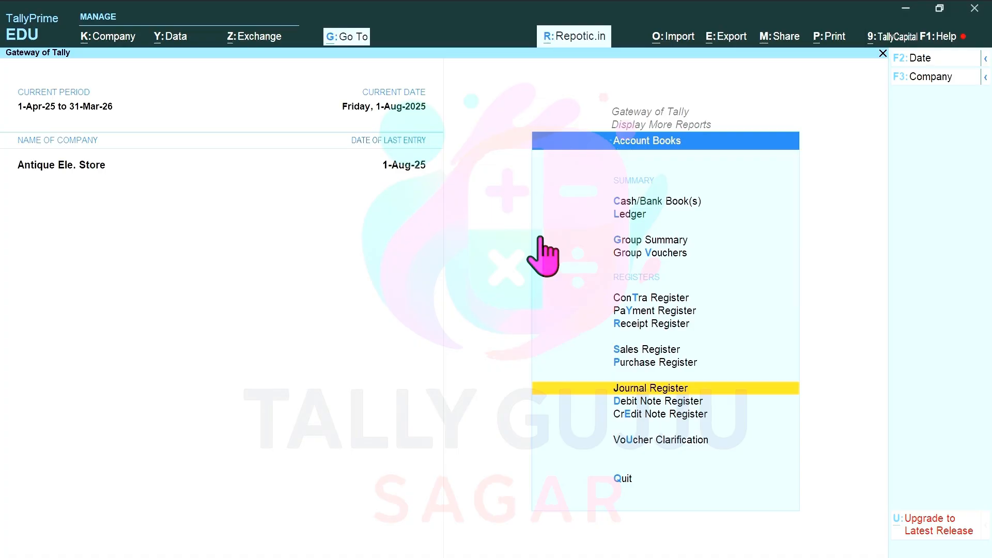
key("Up")
key("Up")
key("Up")
key("Up")
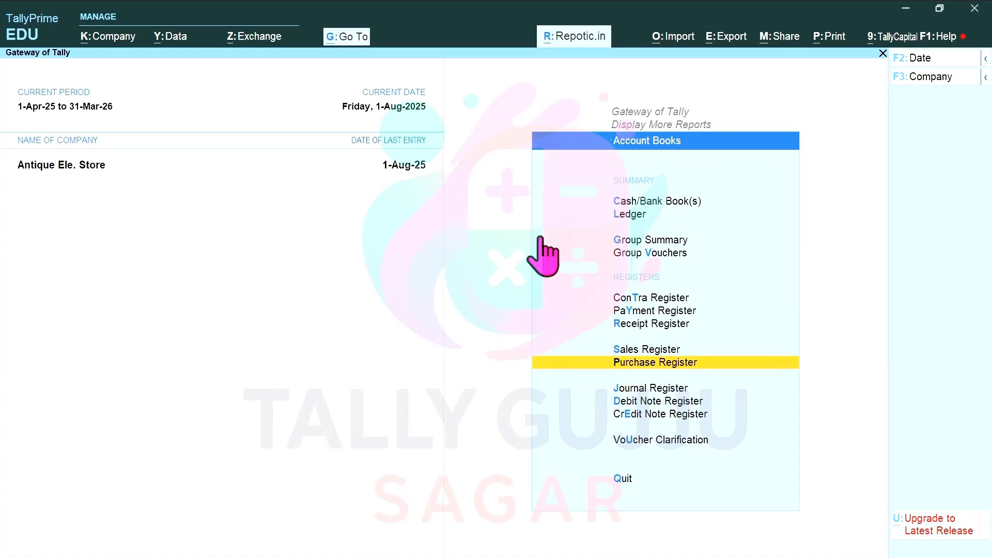
key("Down")
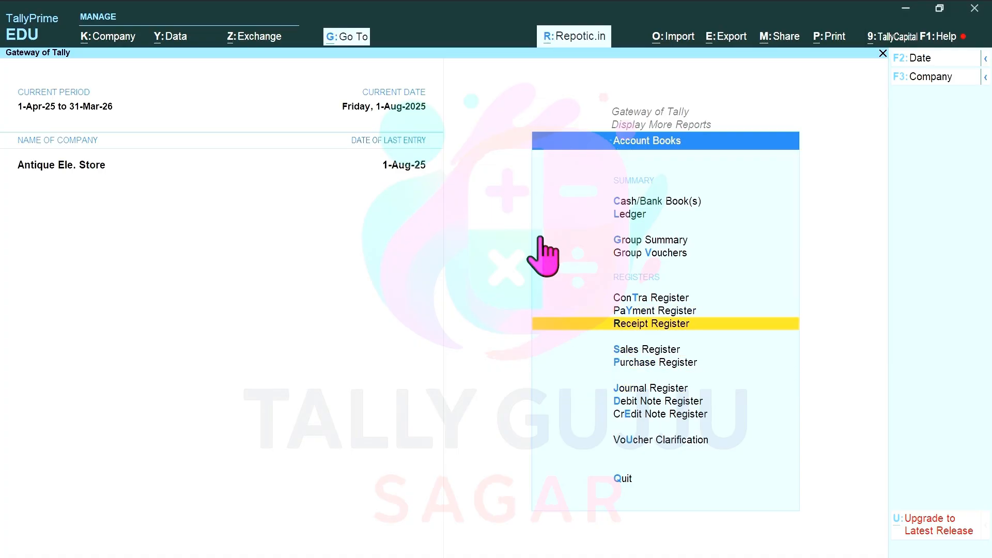